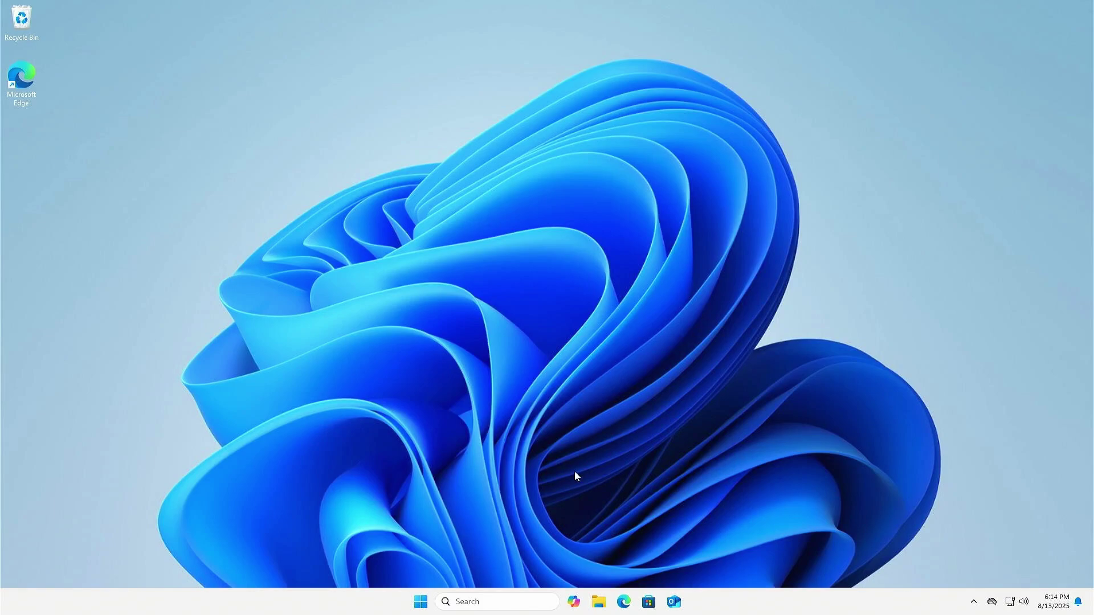
Check in System Information (msinfo32) that BIOS Mode reads Legacy, then close it.
left_click(525, 602)
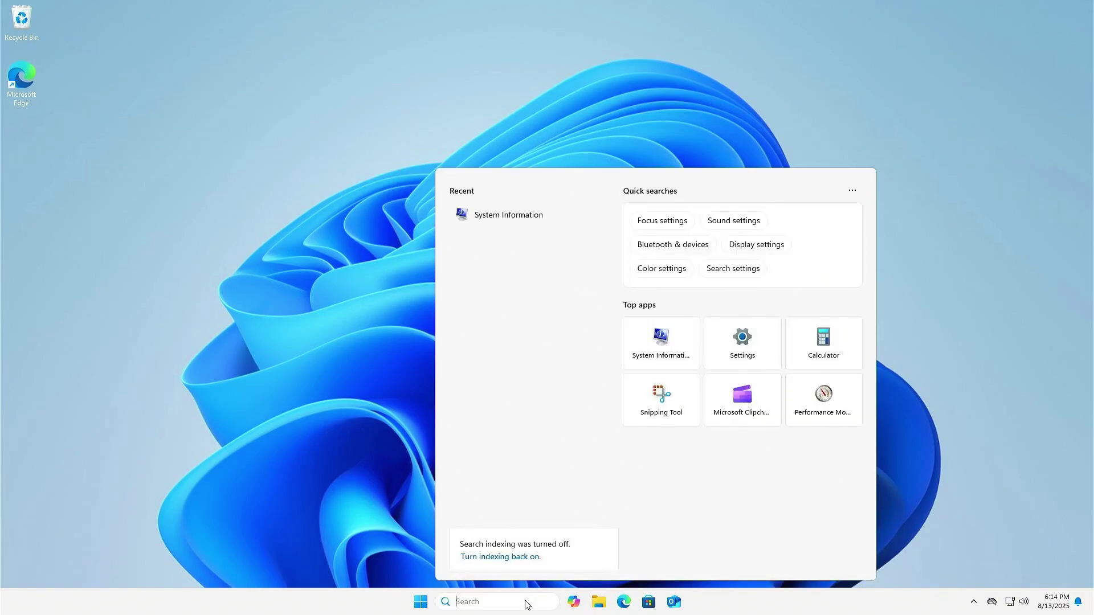
type("msinfo32")
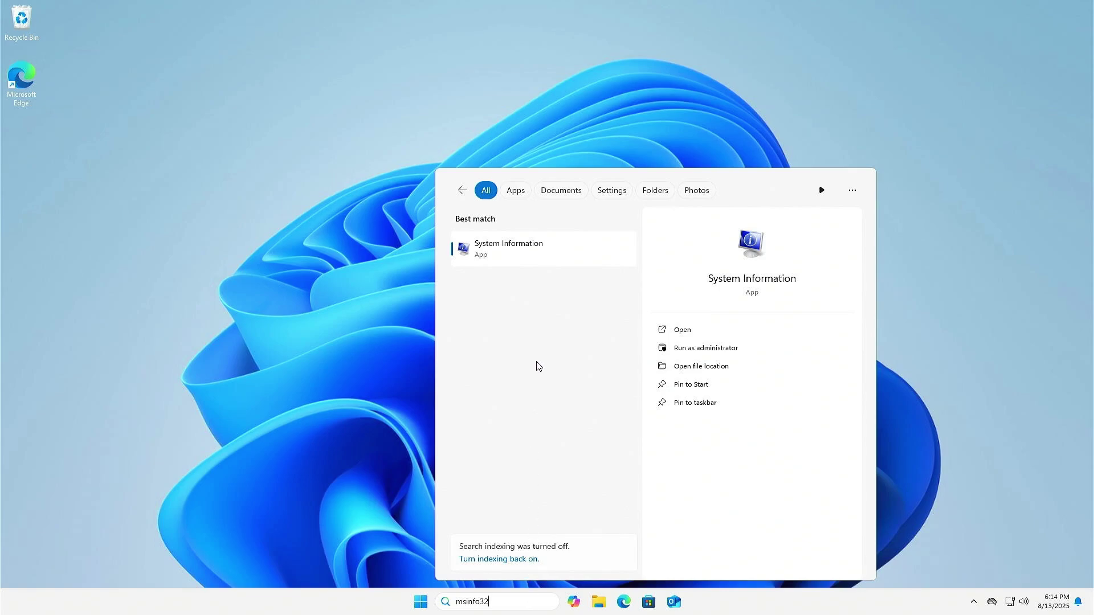
left_click(564, 258)
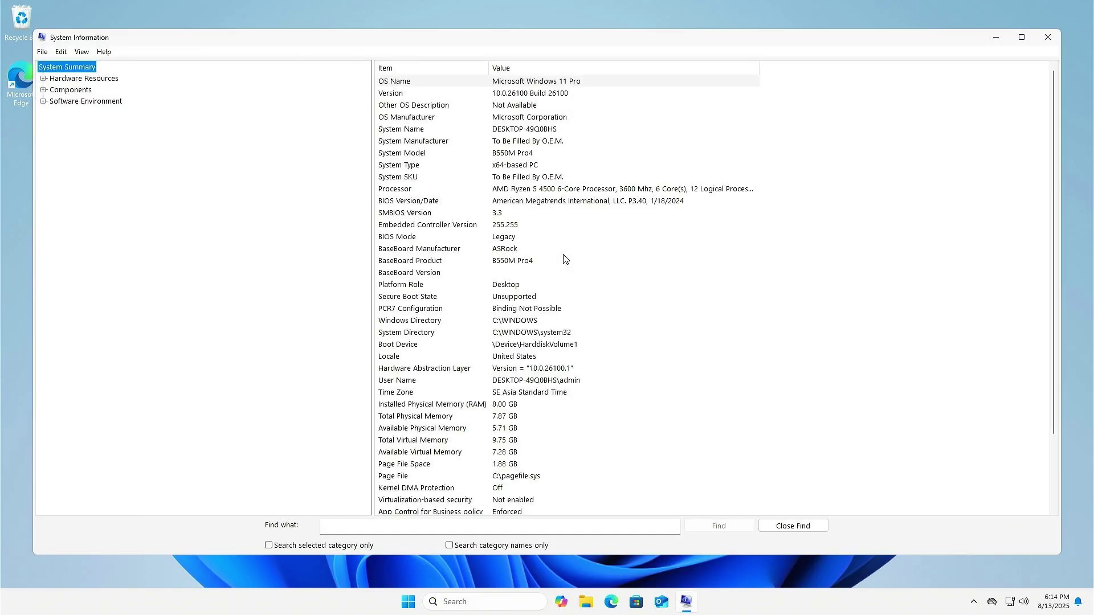
left_click(551, 241)
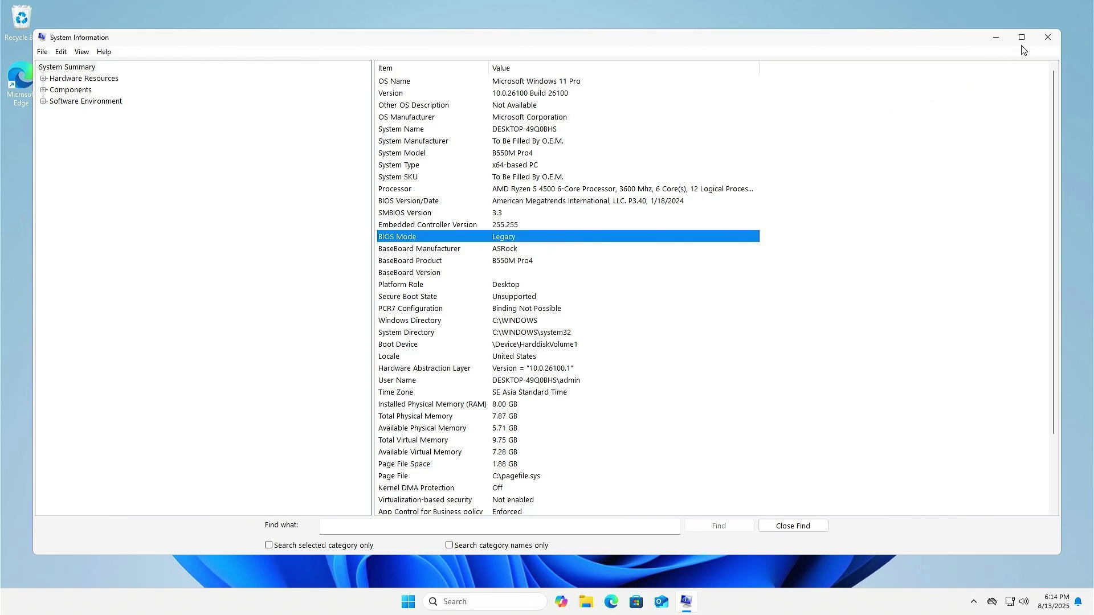
left_click(1041, 37)
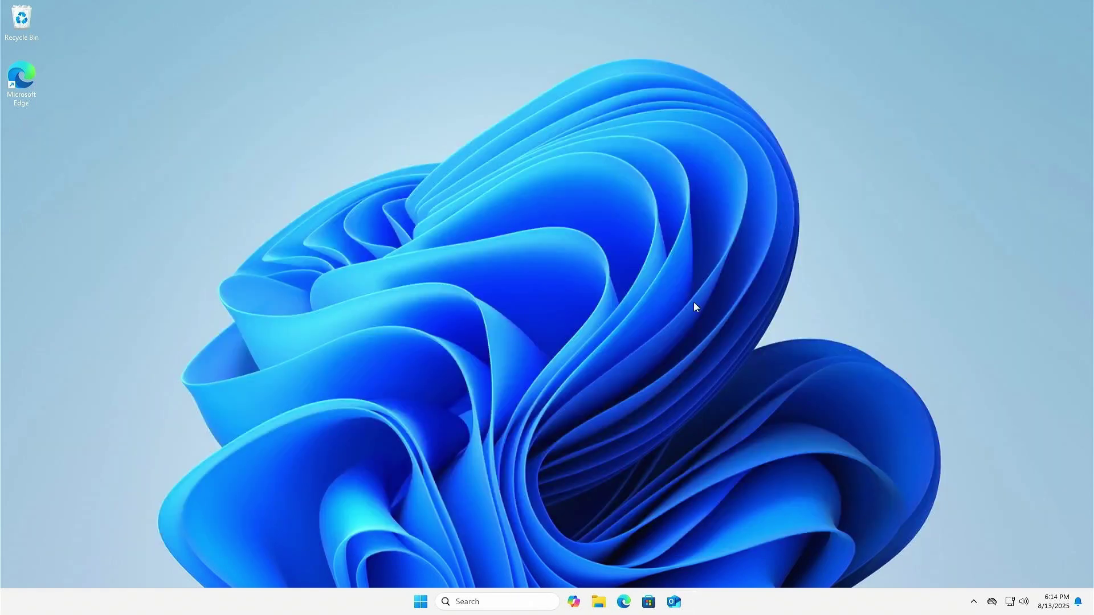
Restart Windows 11 and press Delete during boot to enter MSI Click BIOS 5.
left_click(422, 599)
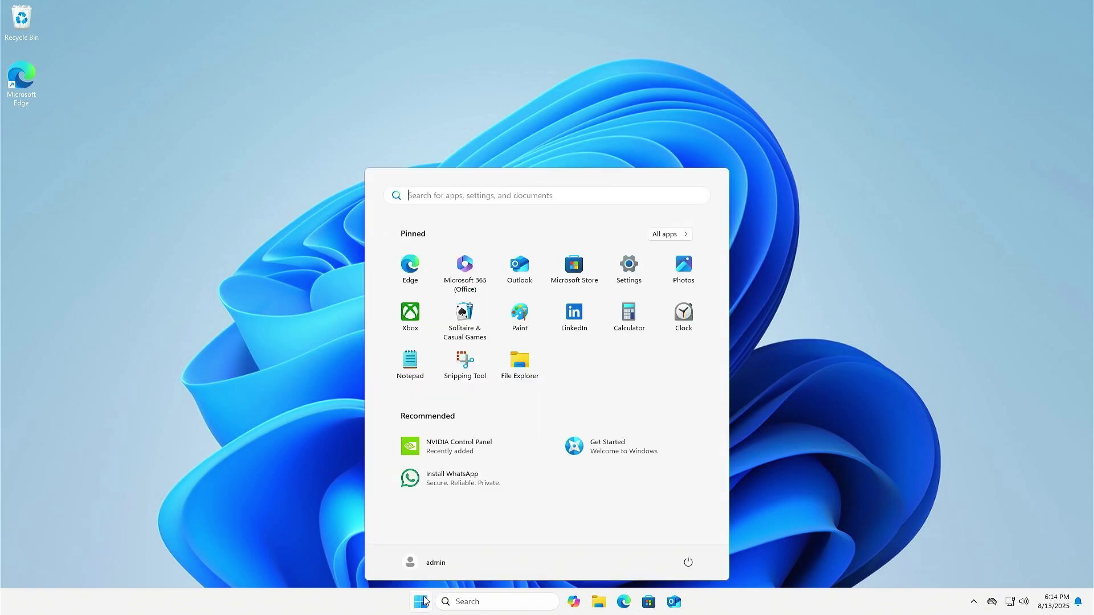
left_click(688, 563)
left_click(710, 537)
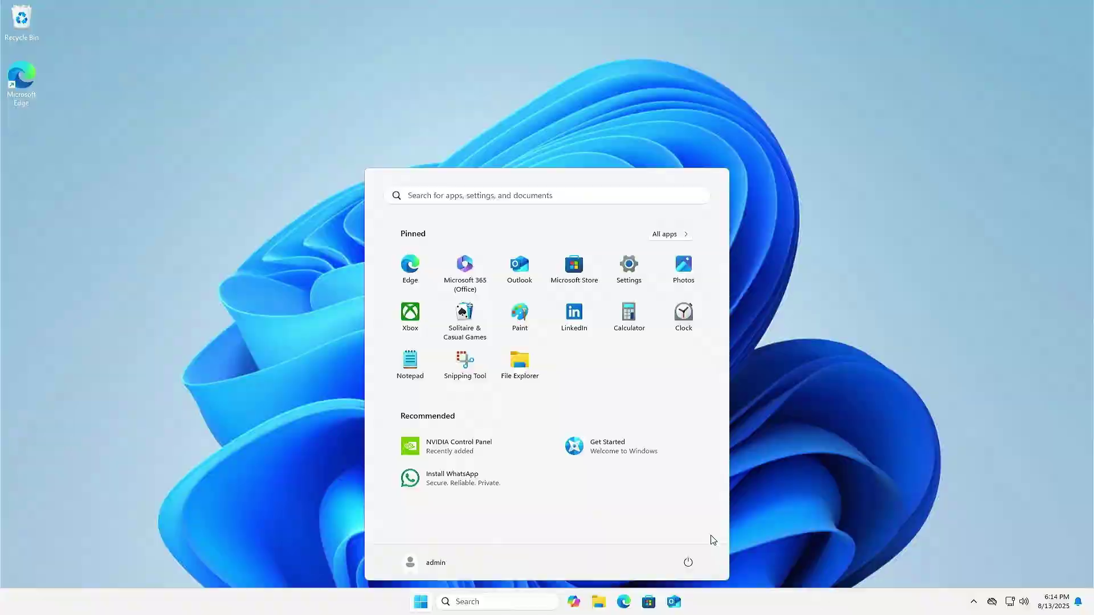
key("Delete")
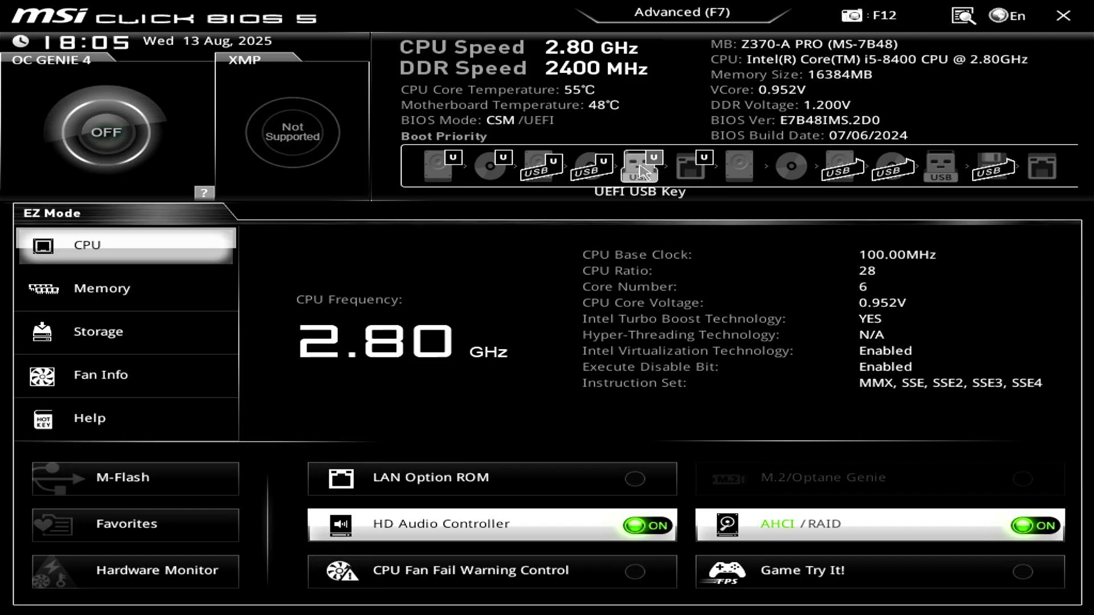
In Advanced mode, set Windows 10 WHQL Support to UEFI under Windows OS Configuration.
left_click(676, 22)
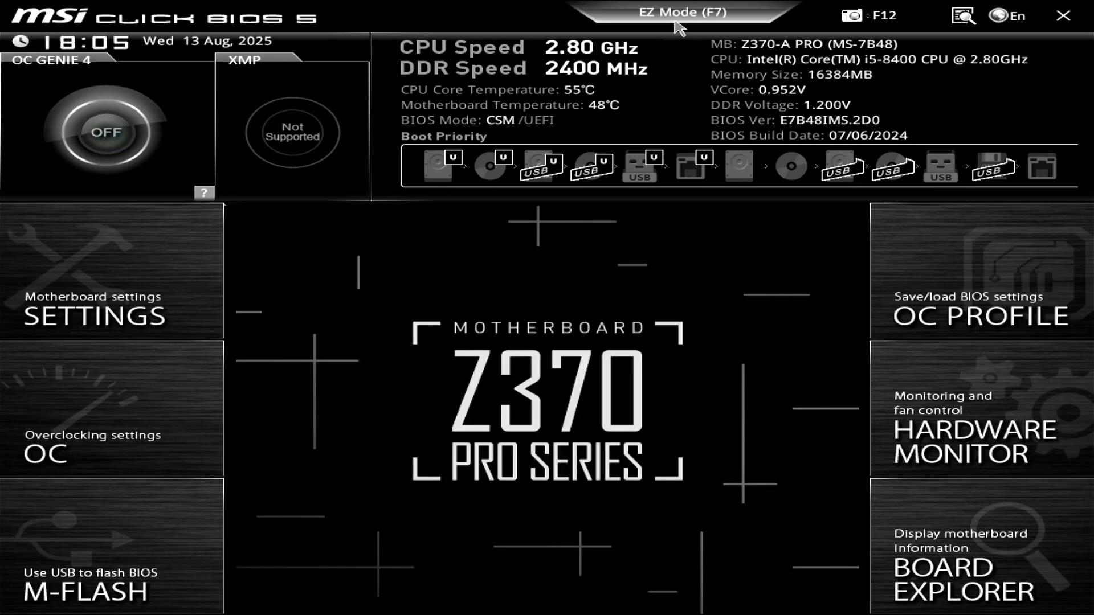
left_click(170, 278)
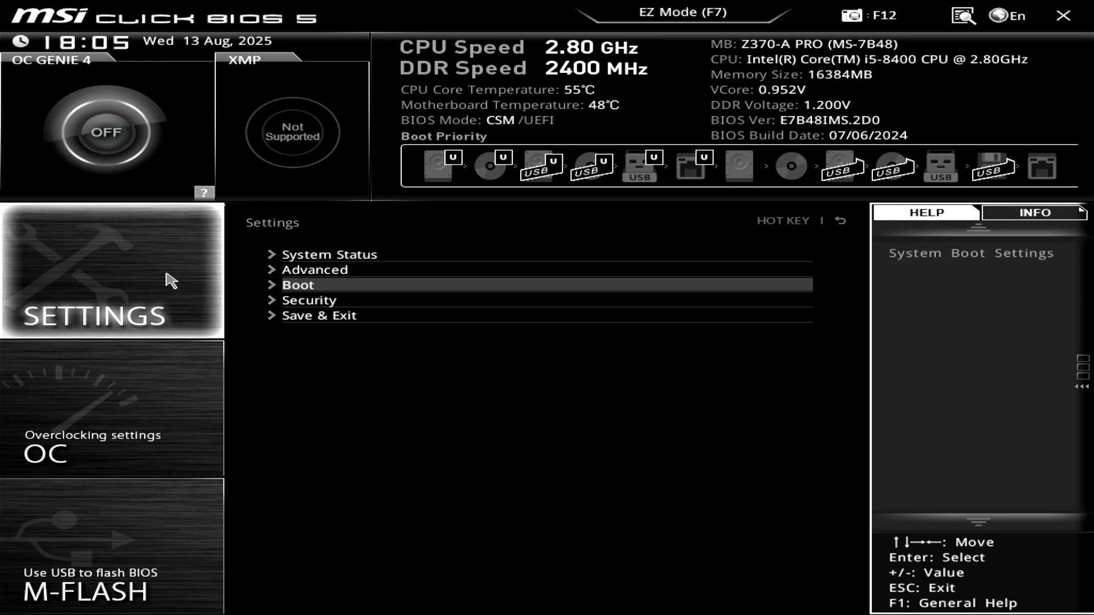
left_click(404, 270)
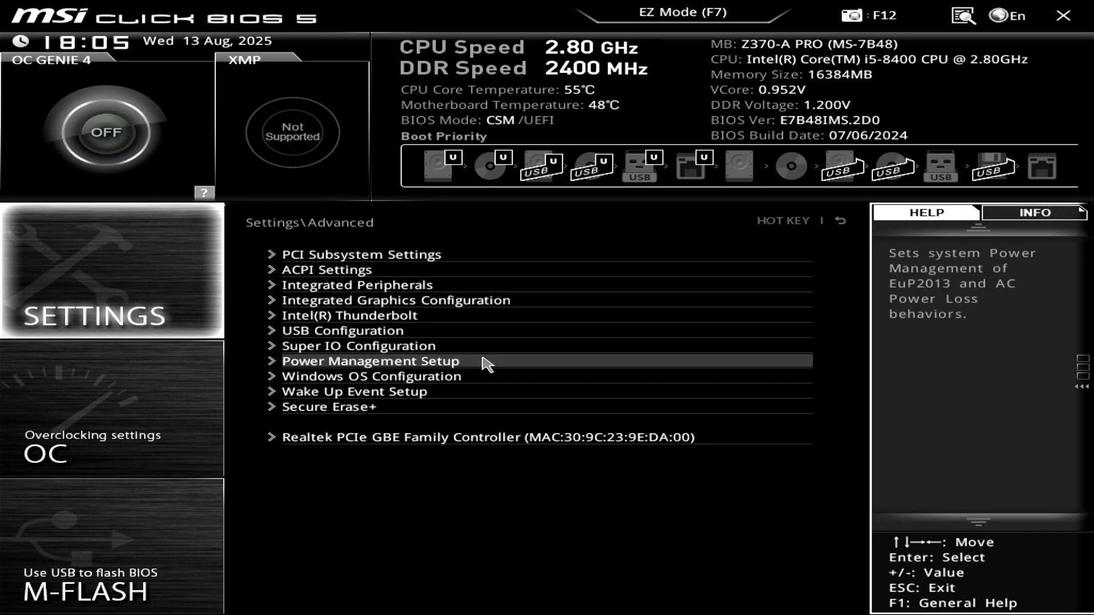
left_click(494, 384)
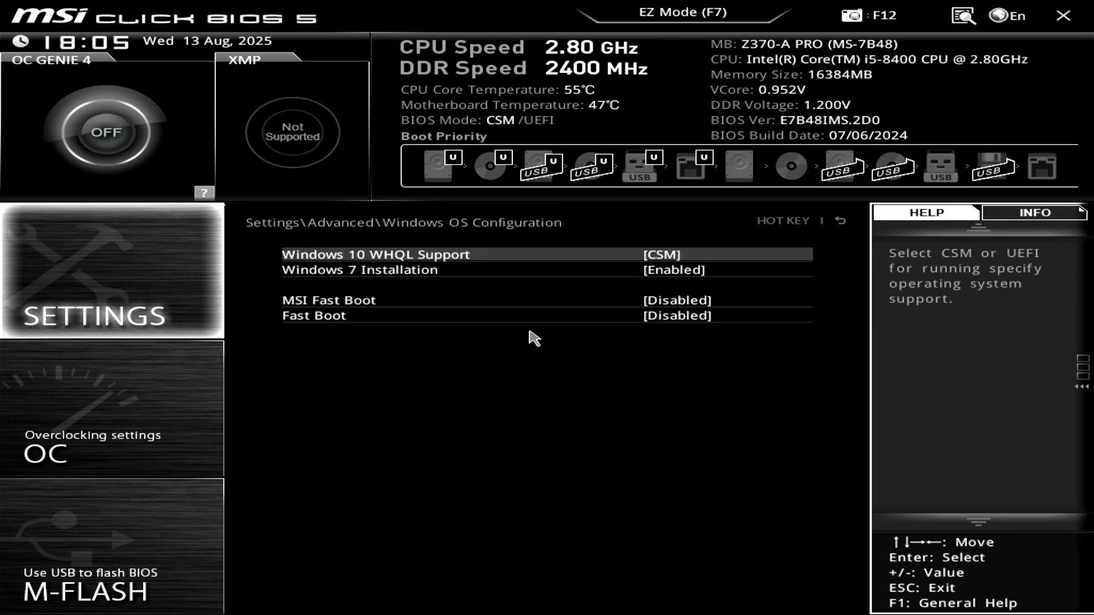
left_click(577, 260)
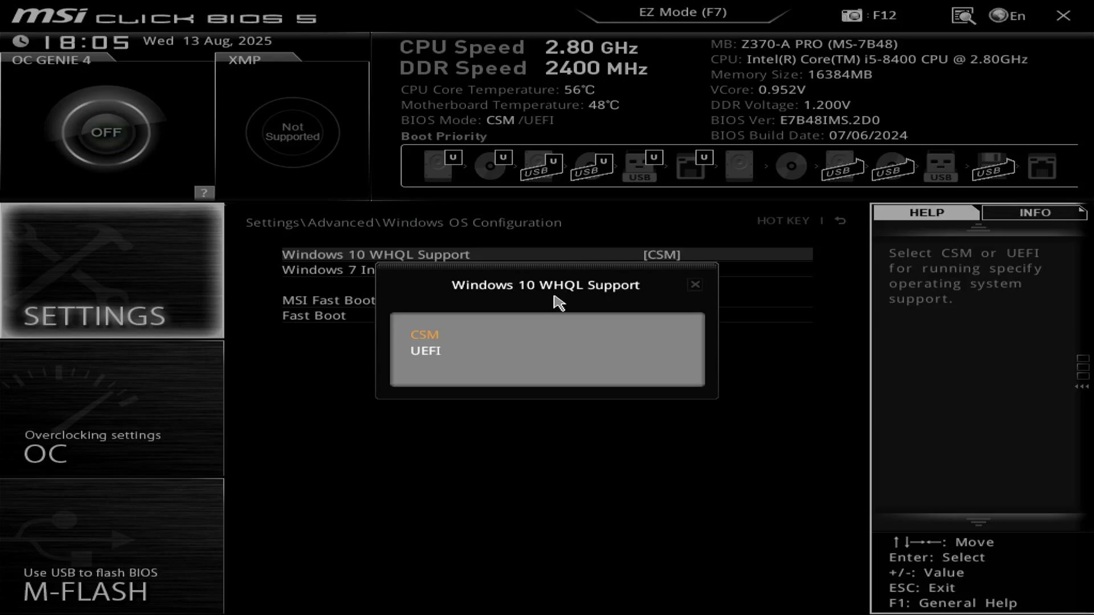
left_click(544, 351)
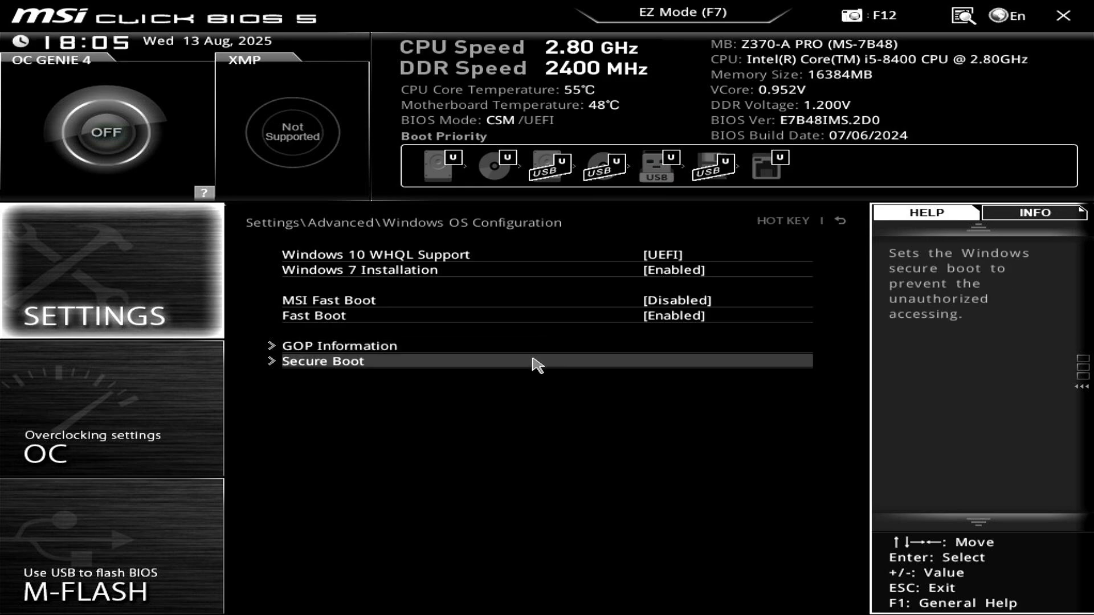
In Secure Boot settings, dismiss the setup mode warning and set Secure Boot Mode to Custom.
left_click(537, 362)
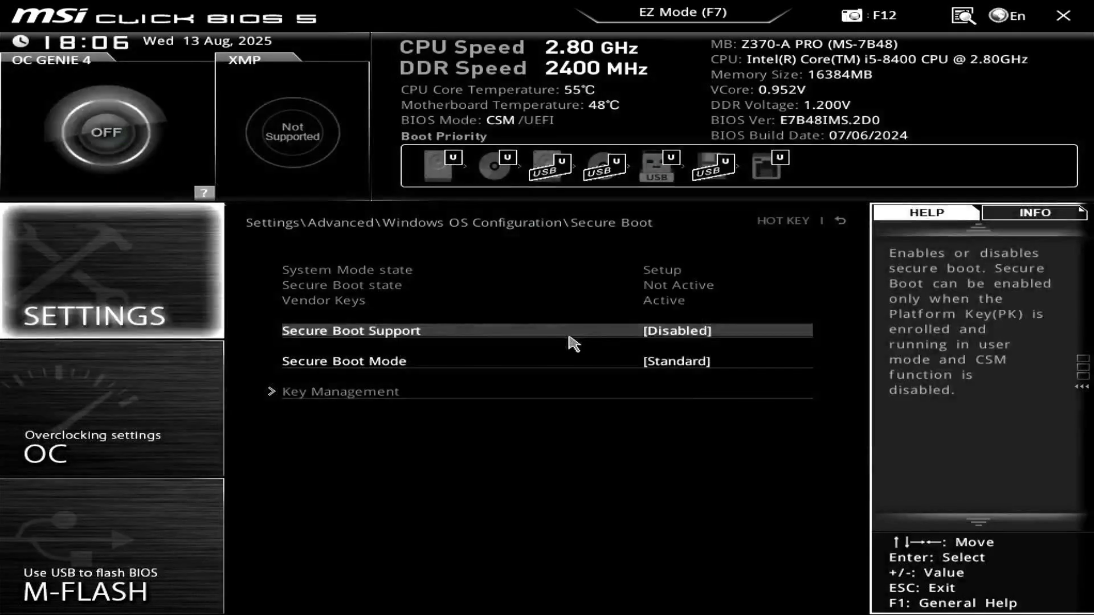
left_click(572, 342)
left_click(559, 351)
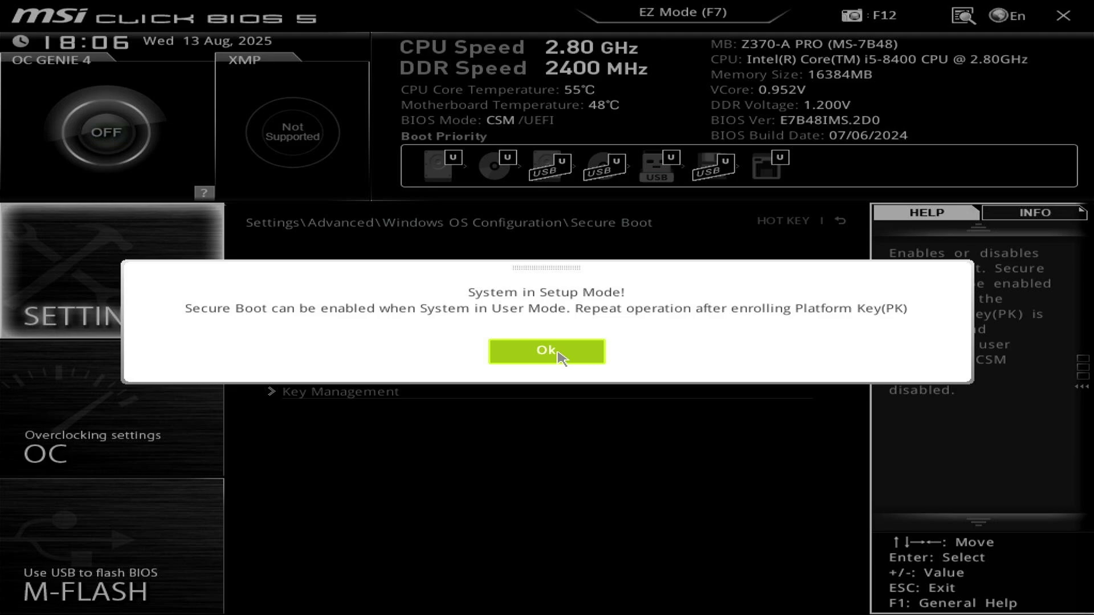
left_click(560, 357)
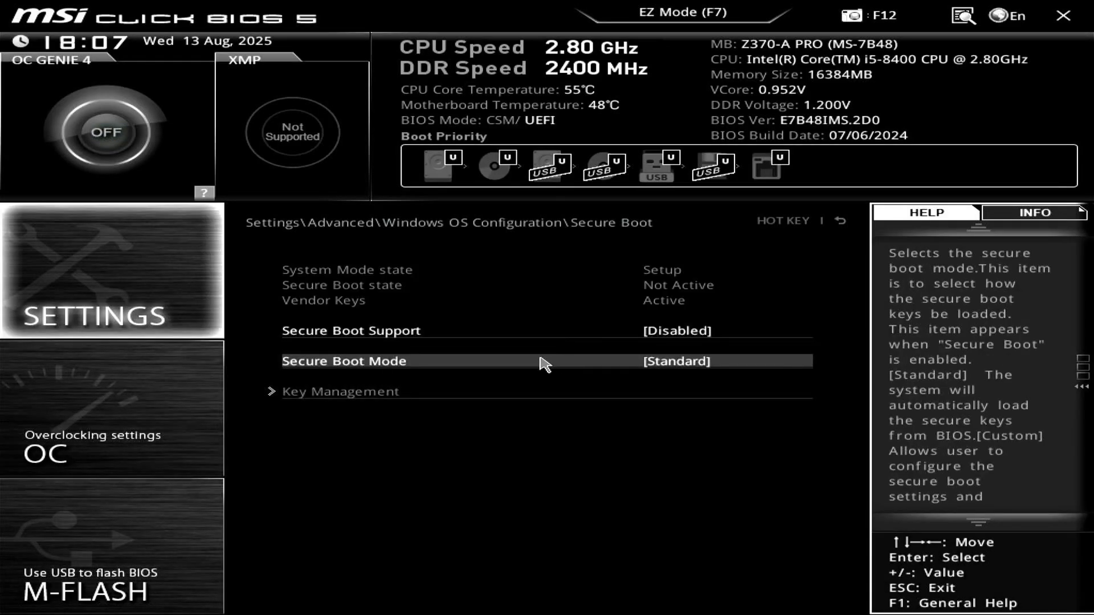
left_click(544, 362)
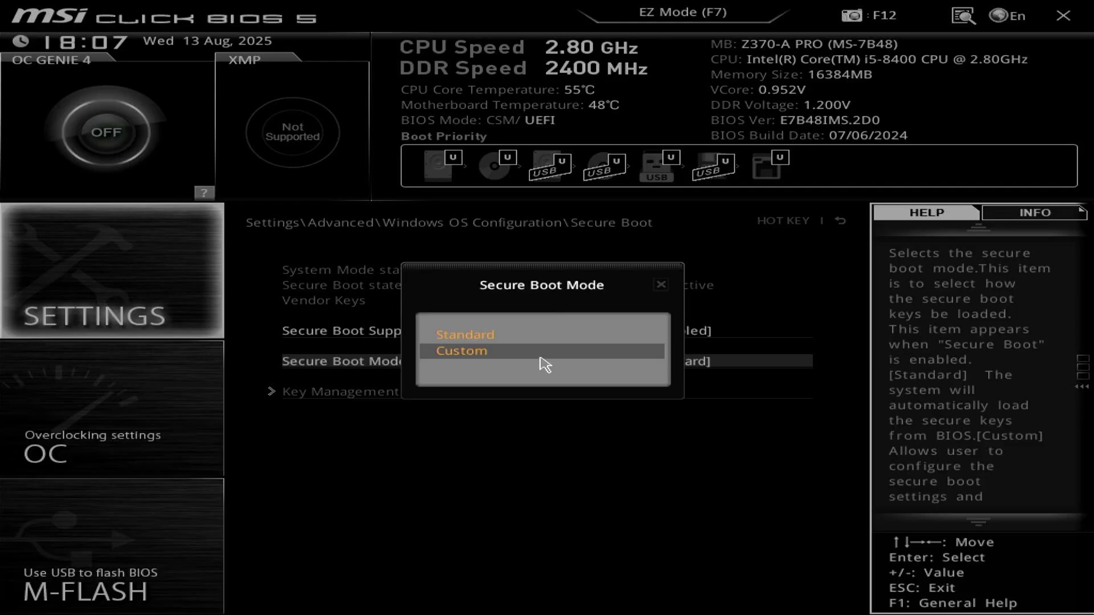
left_click(536, 356)
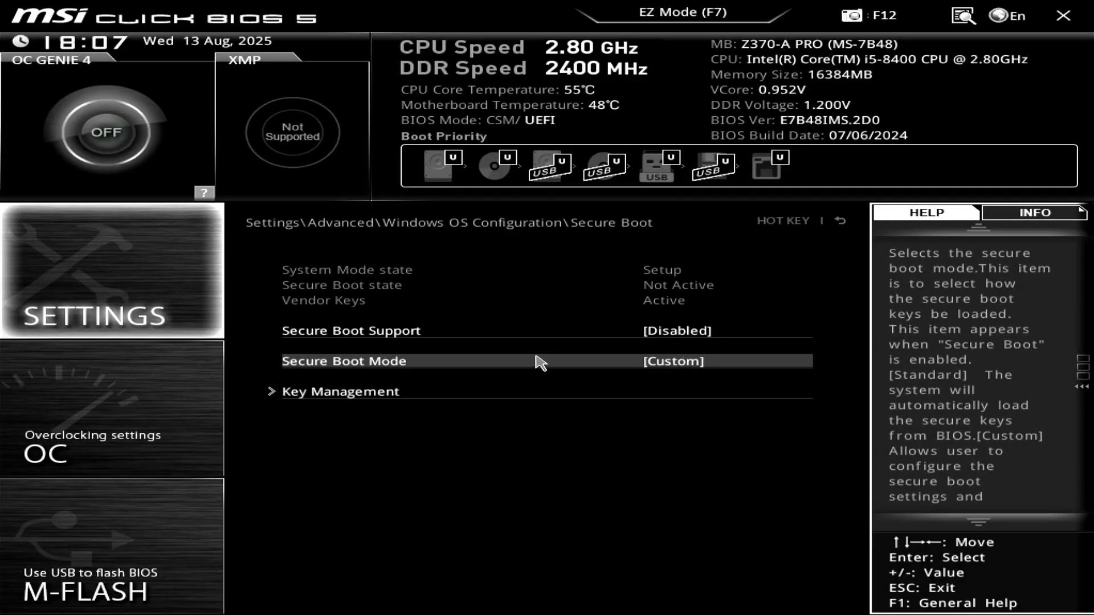
Enroll all factory default Secure Boot keys in Key Management and return to Secure Boot.
left_click(412, 394)
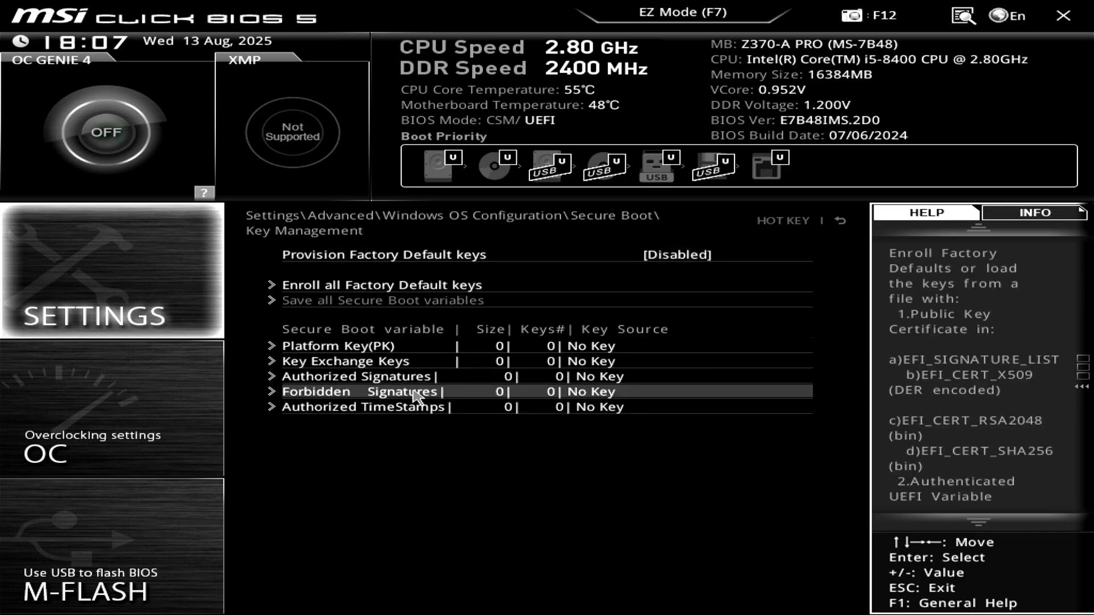
left_click(444, 287)
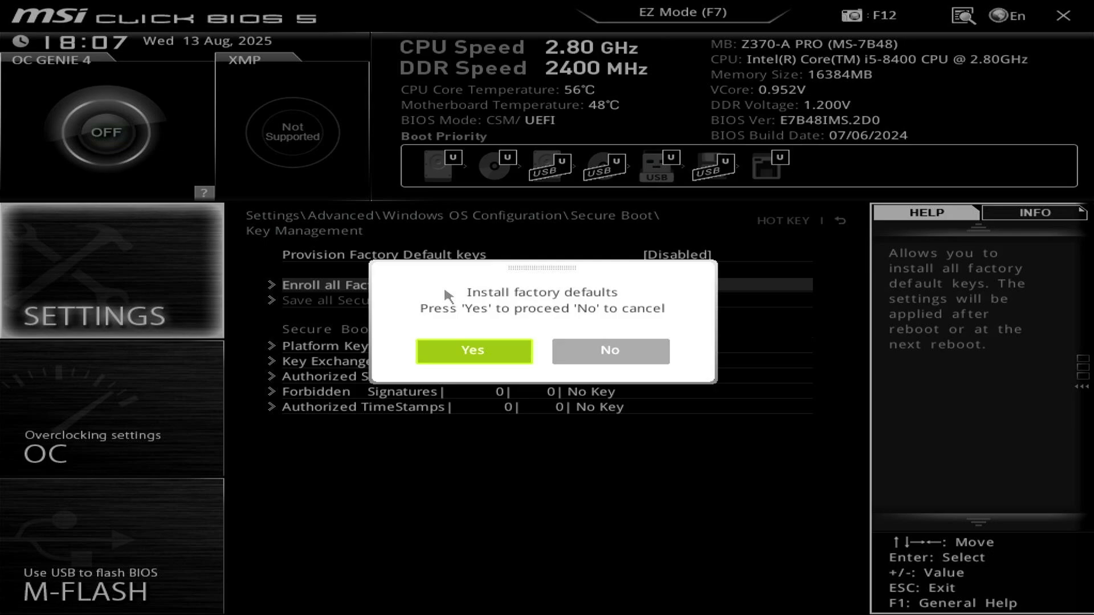
left_click(454, 349)
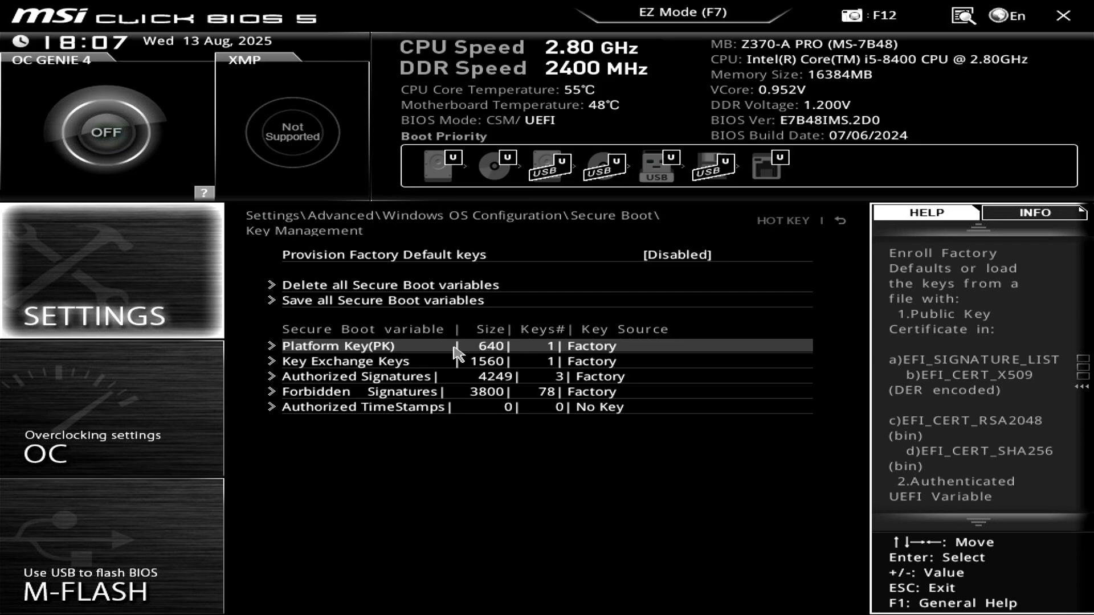
key("Escape")
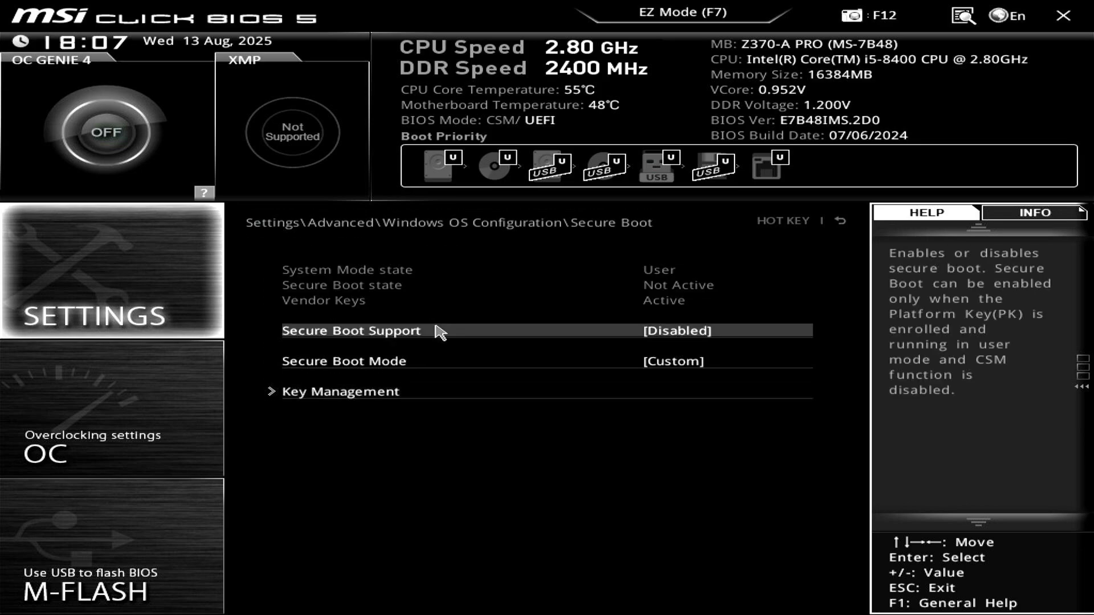
Set Secure Boot Support to Enabled, then save and exit the BIOS.
left_click(436, 331)
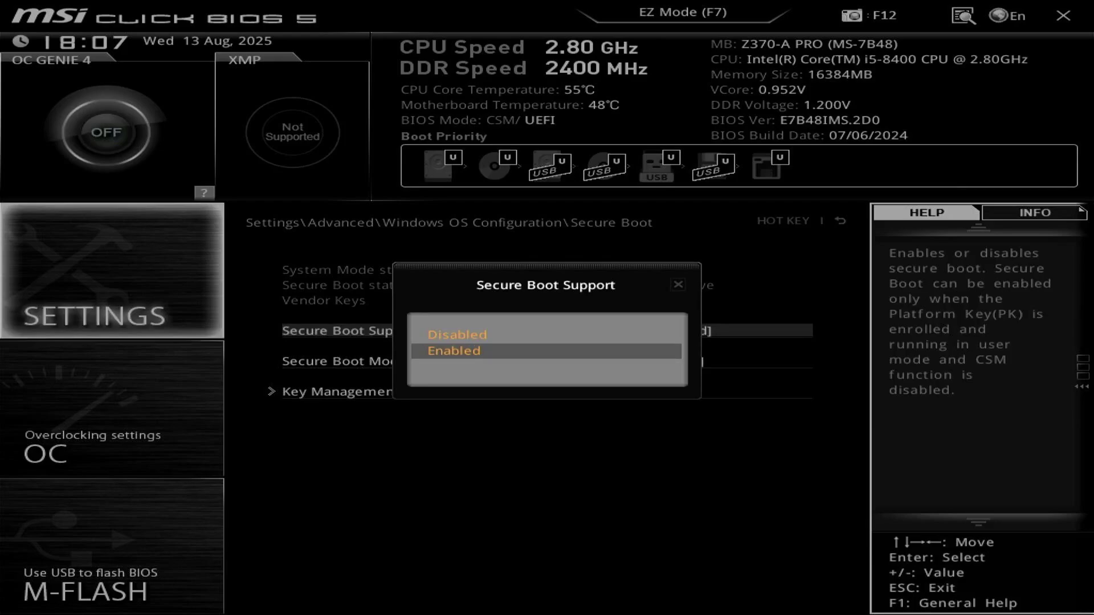
left_click(481, 352)
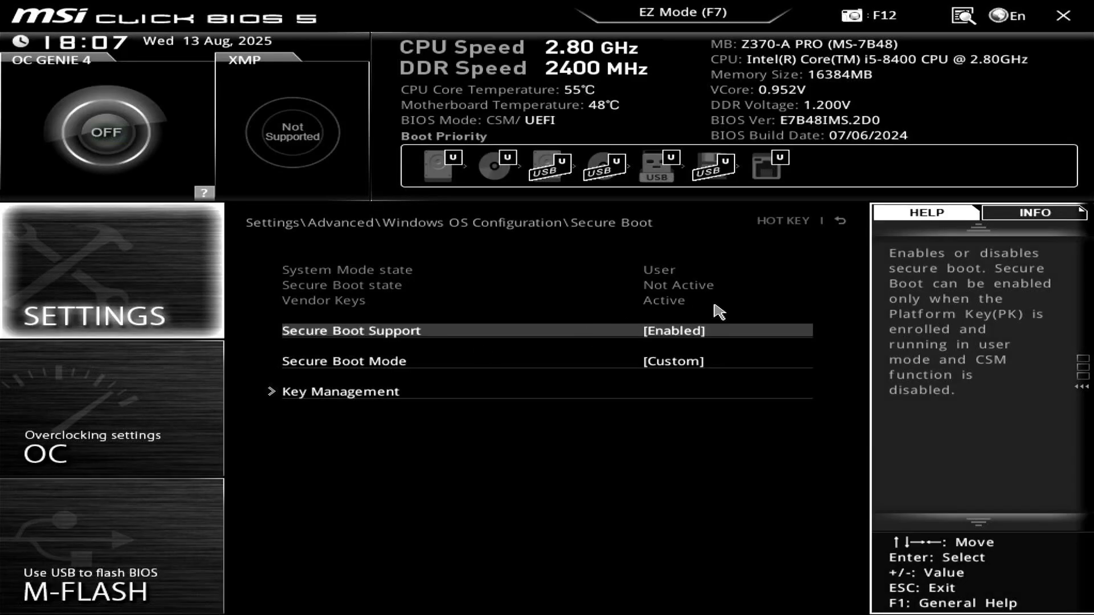
left_click(1069, 23)
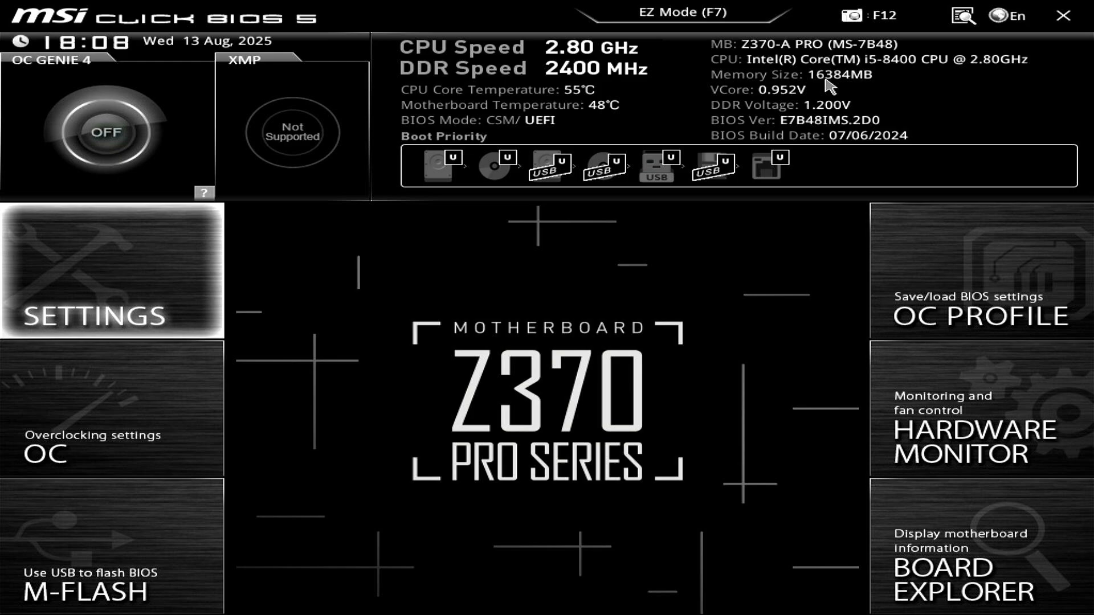
After the restart, return to Windows OS Configuration > Secure Boot to verify it is active.
left_click(165, 268)
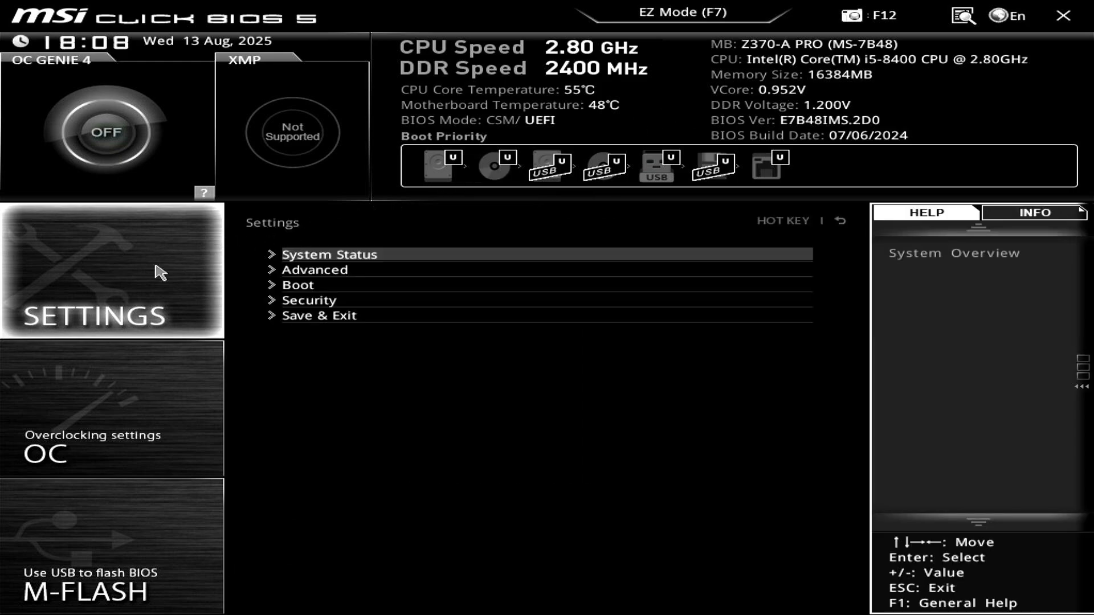
left_click(363, 271)
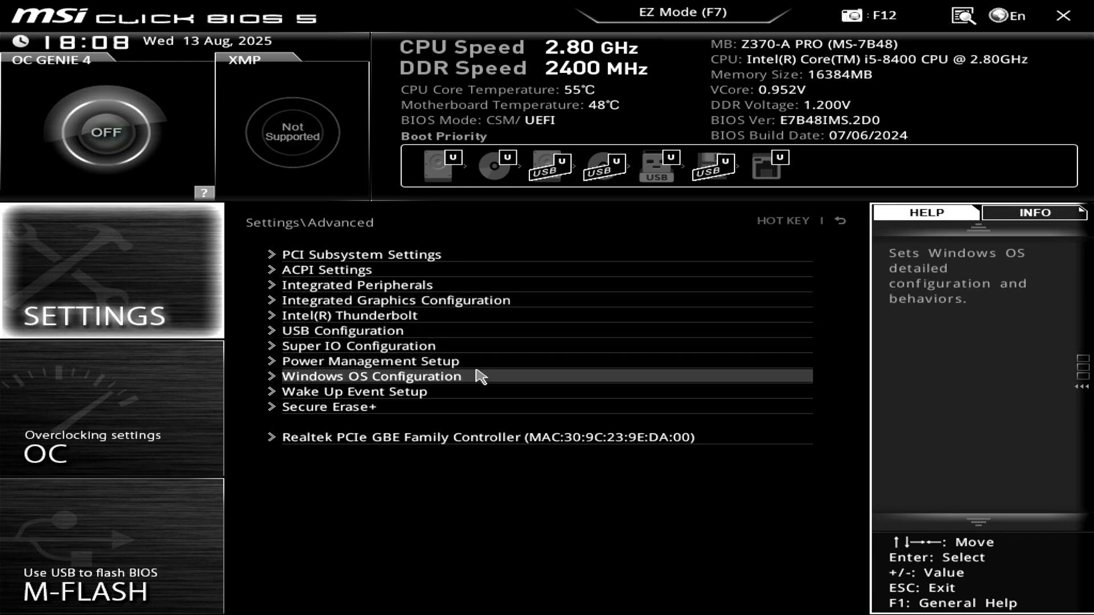
left_click(482, 377)
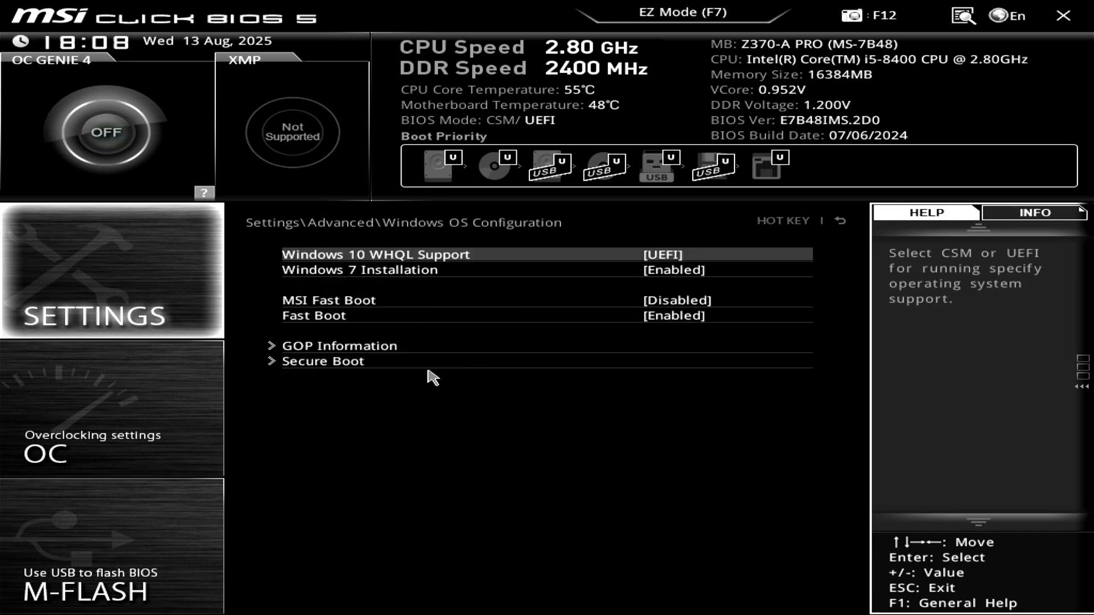
left_click(401, 364)
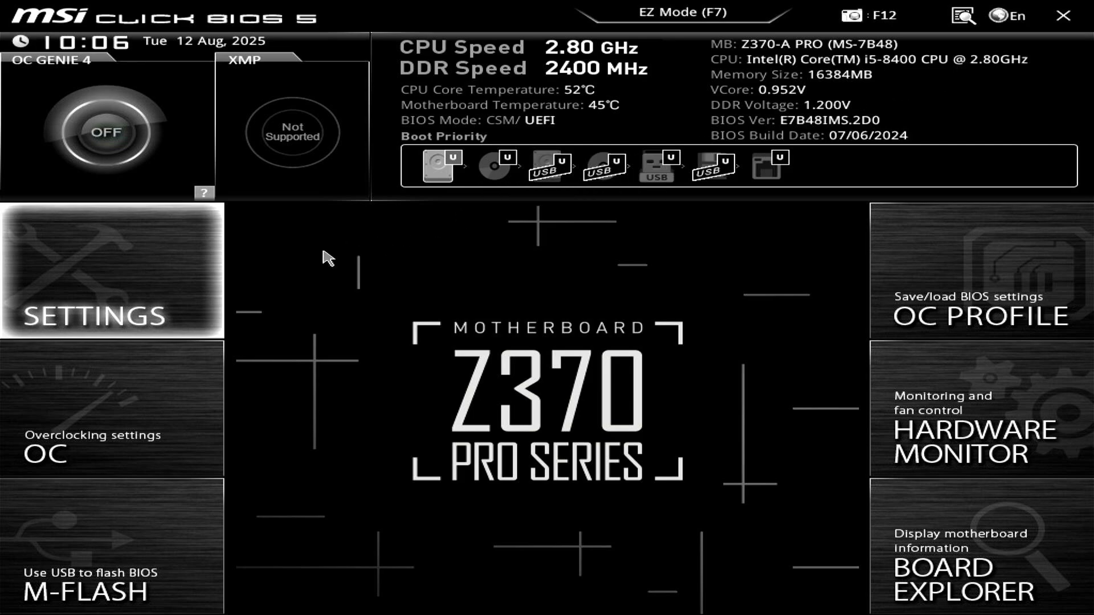
Set Windows 10 WHQL Support back to CSM under Windows OS Configuration, then save and restart.
left_click(124, 286)
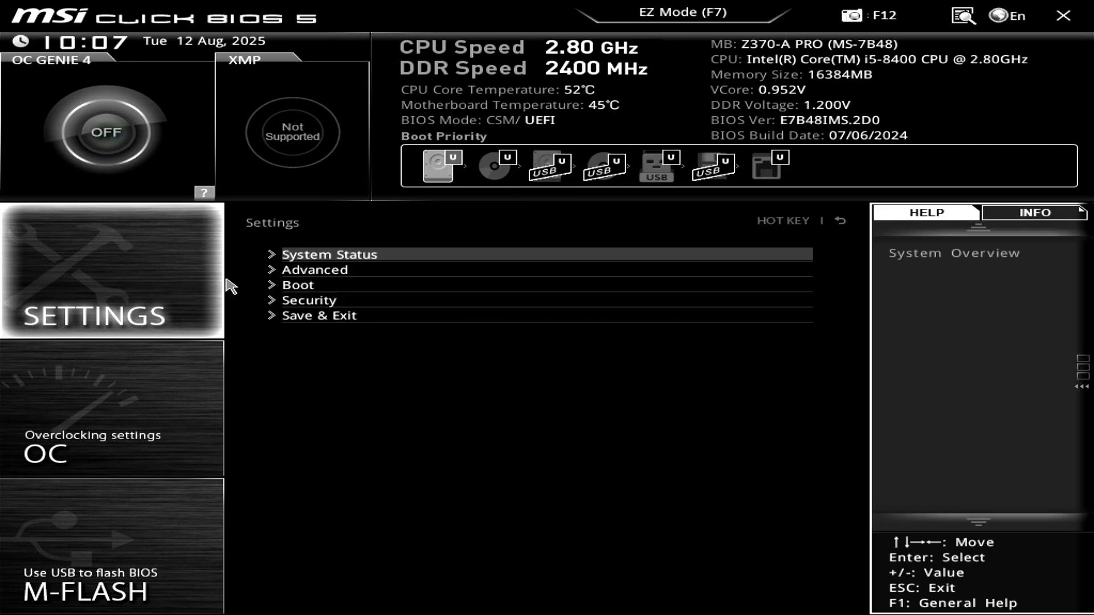
left_click(383, 274)
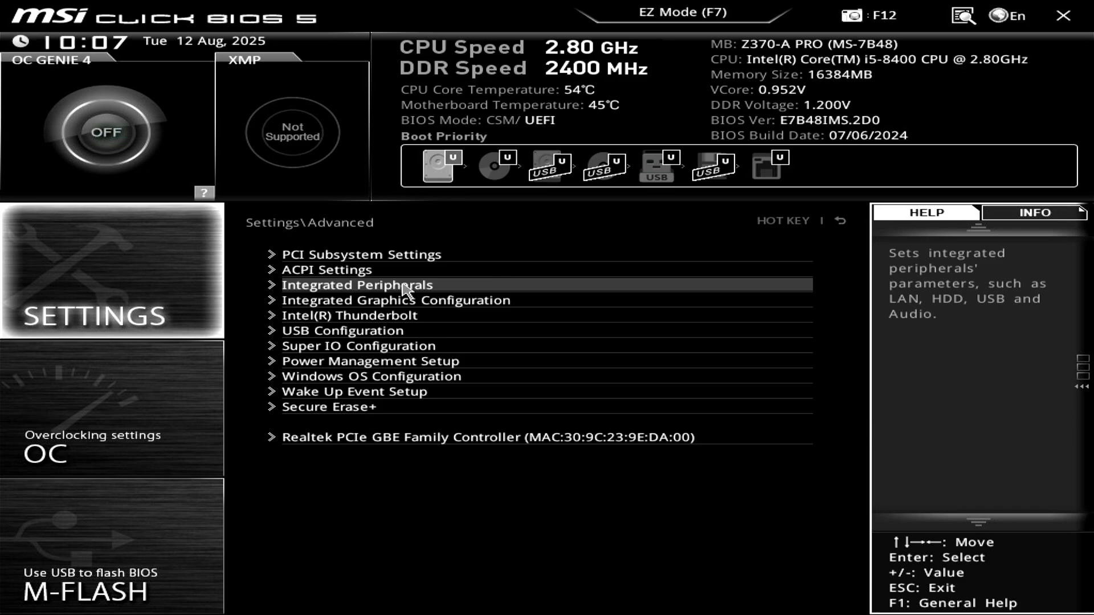
left_click(474, 373)
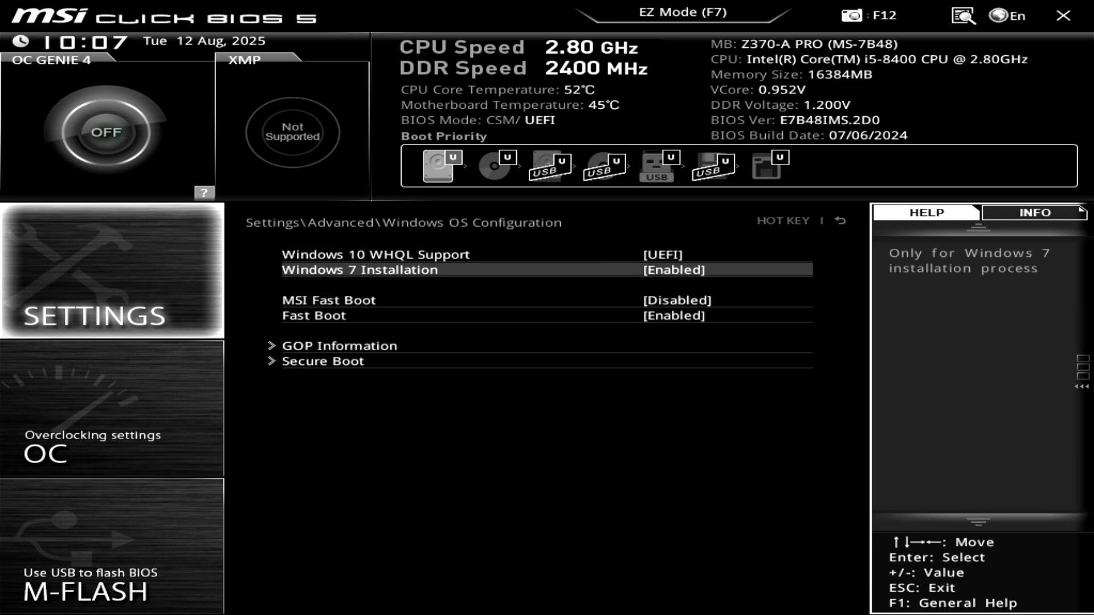
left_click(608, 258)
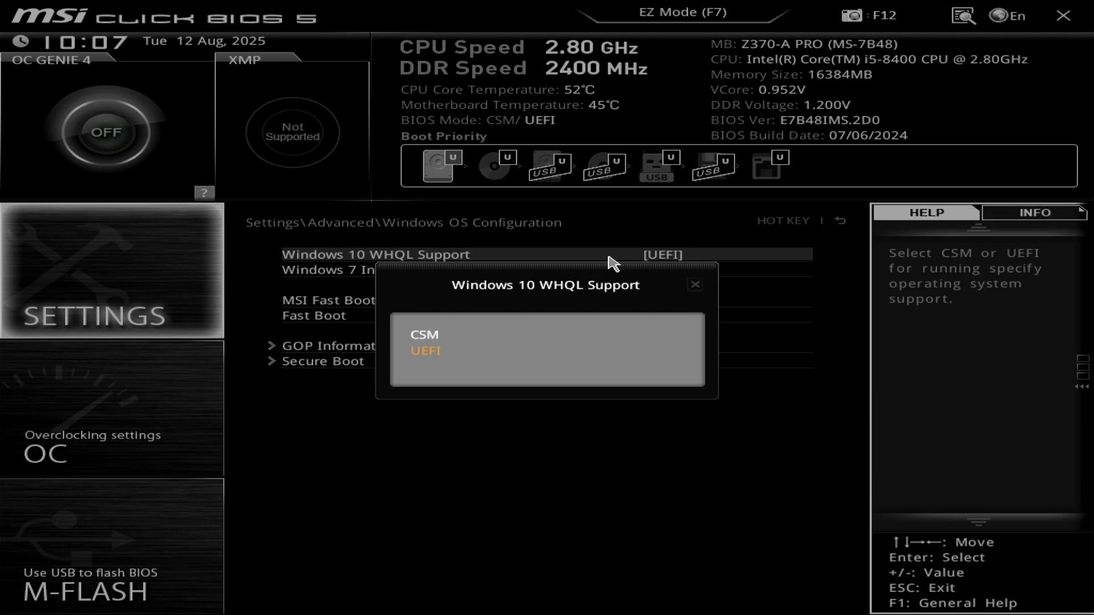
left_click(567, 336)
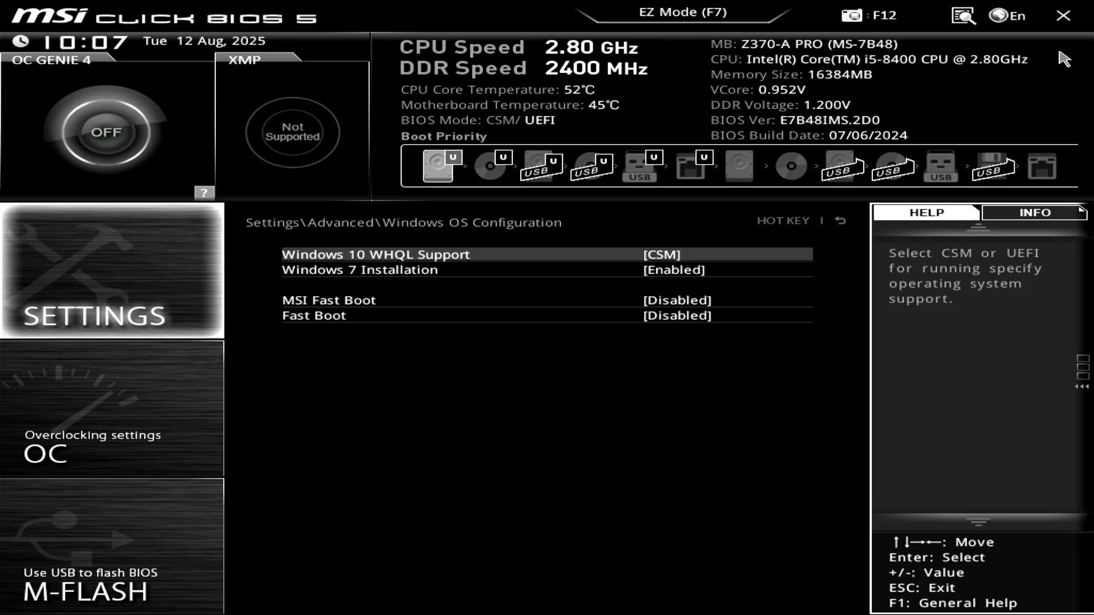
left_click(1061, 24)
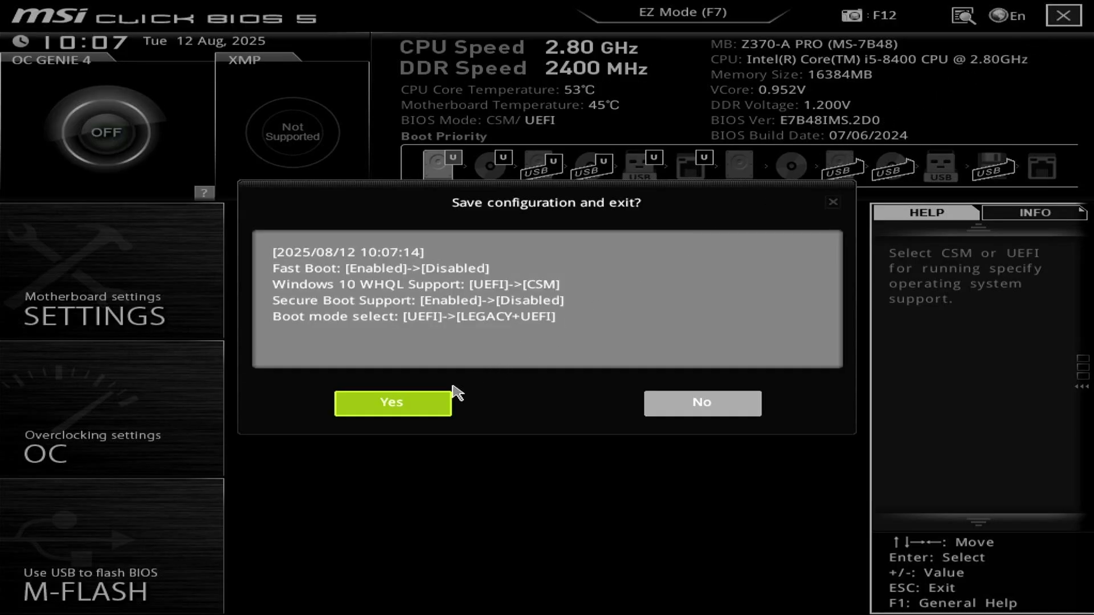
left_click(425, 404)
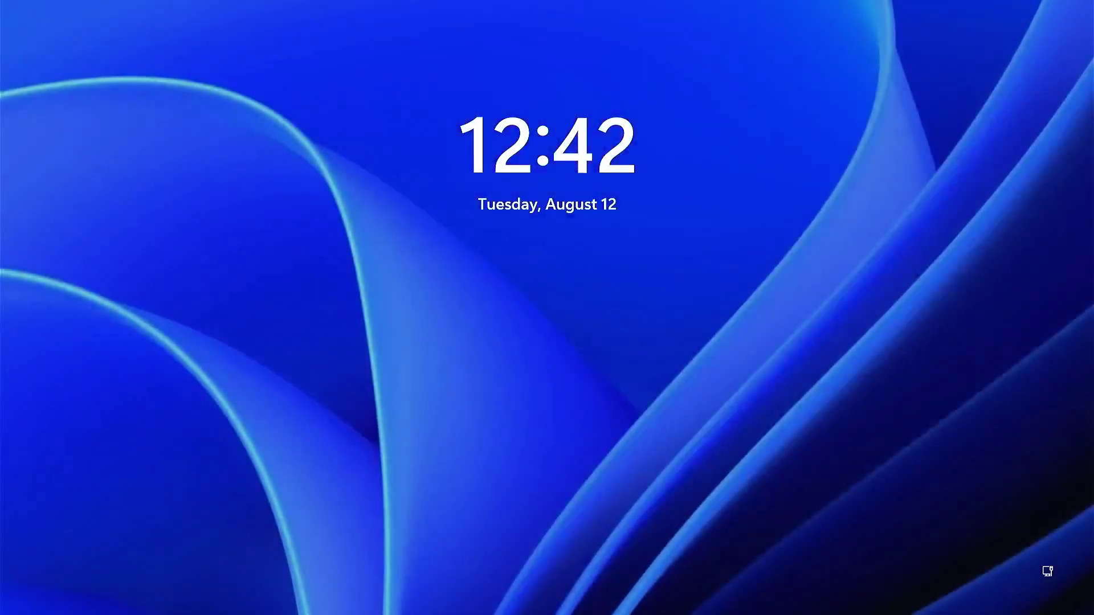
Dismiss the Windows 11 lock screen to reach the desktop.
key("Return")
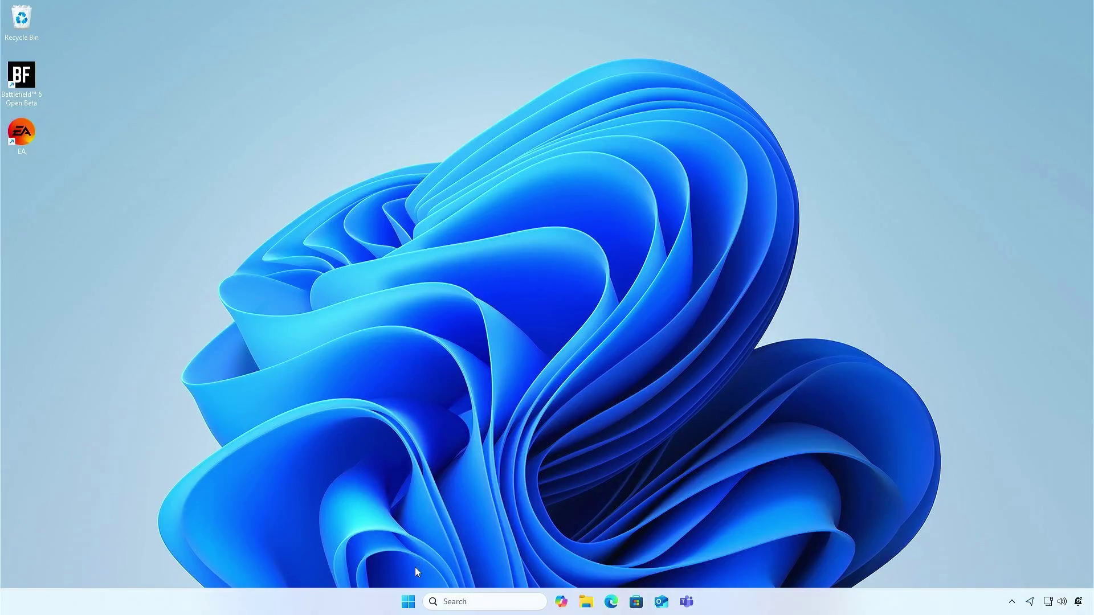
Confirm in Disk Management that Disk 0's partition style is MBR, close it, and start a search.
right_click(409, 604)
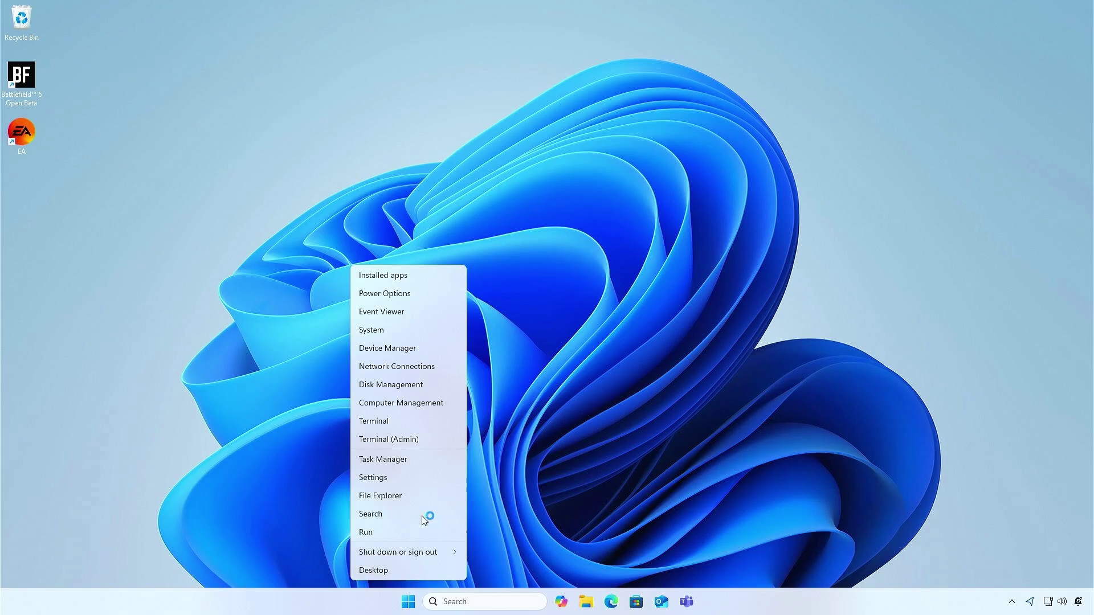
left_click(425, 378)
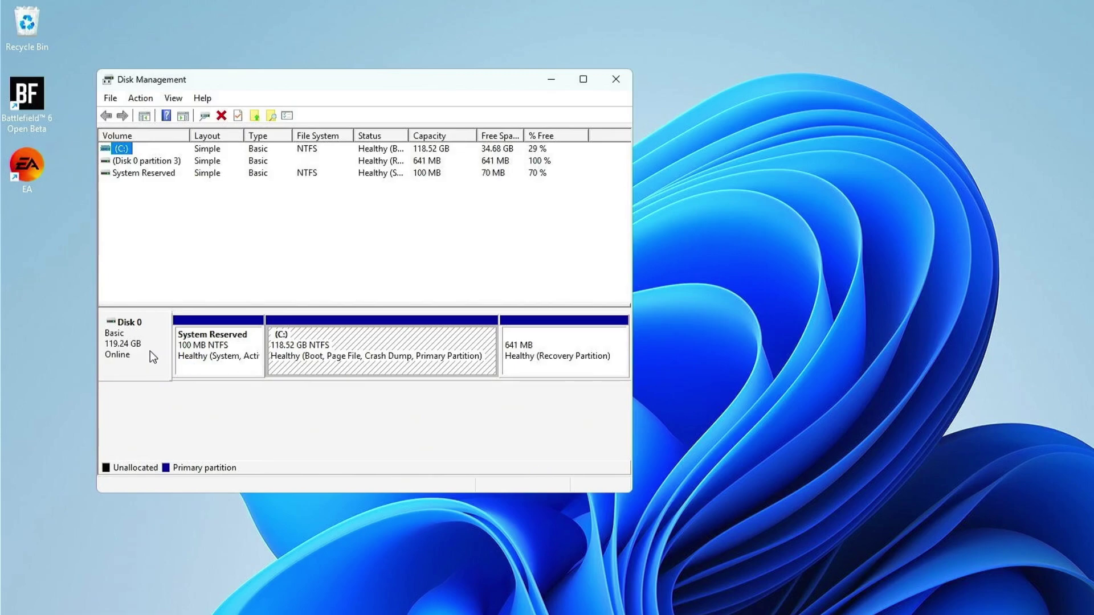
right_click(150, 352)
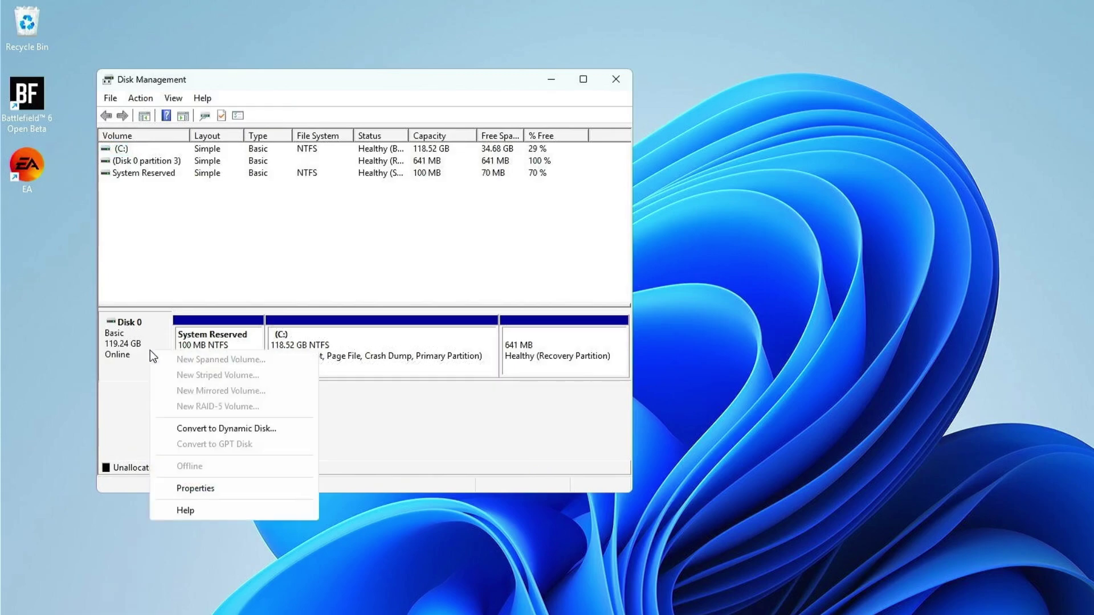
left_click(194, 488)
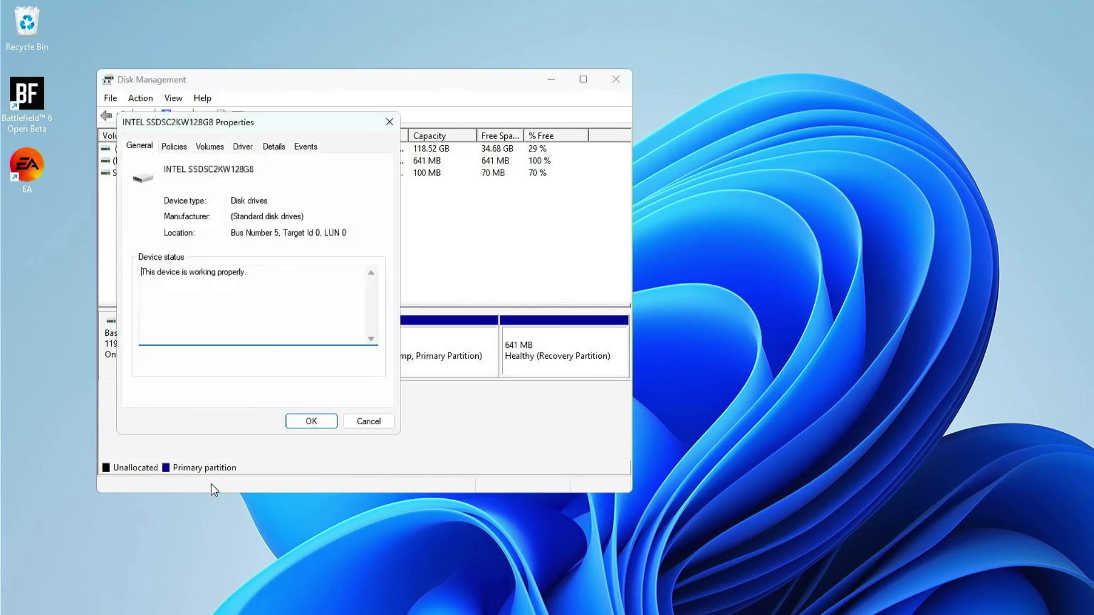
left_click(212, 147)
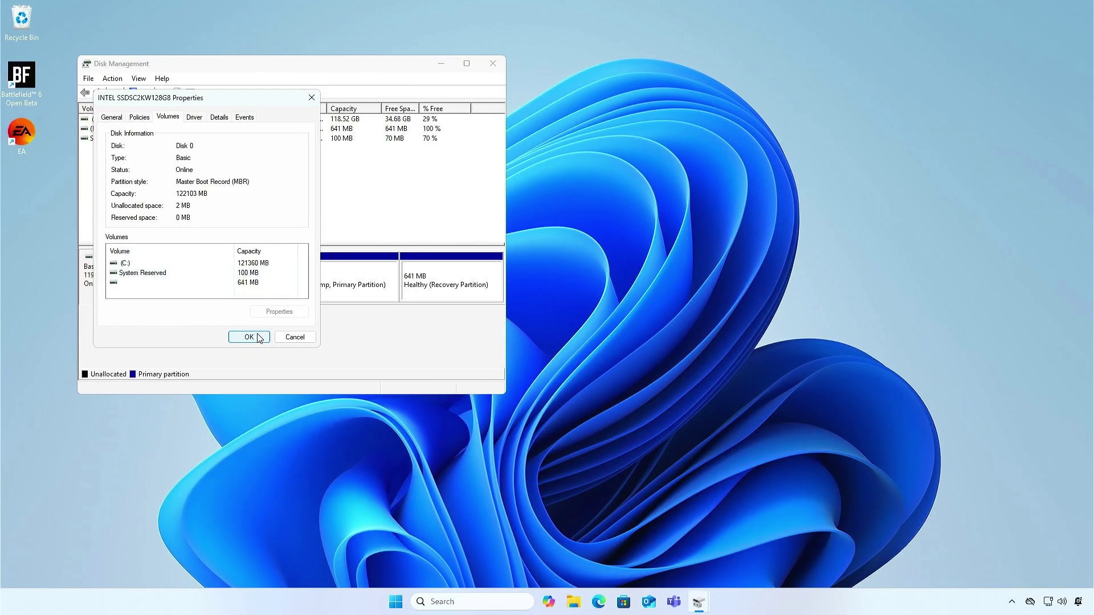
left_click(249, 337)
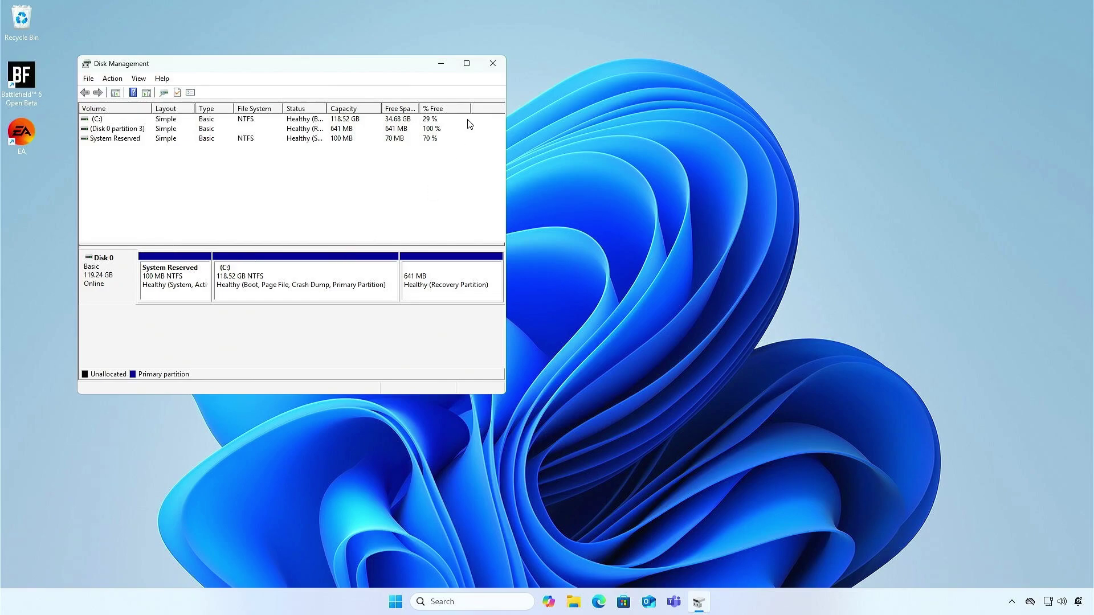
left_click(489, 65)
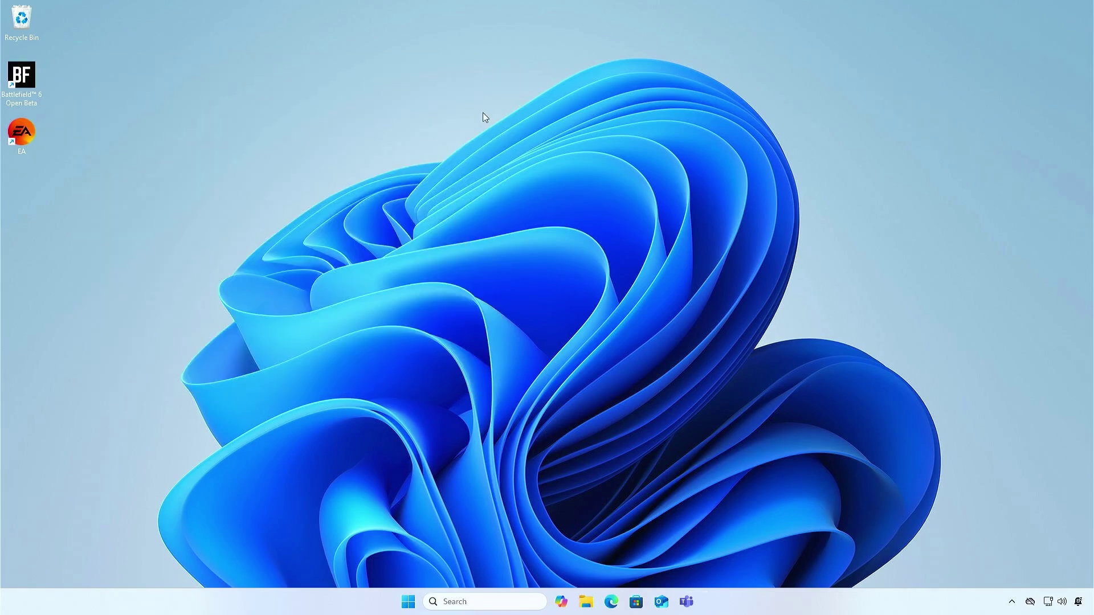
left_click(471, 602)
Open msinfo32 to check BIOS Mode Legacy and Secure Boot State Unsupported, then close it.
type("msinfo32")
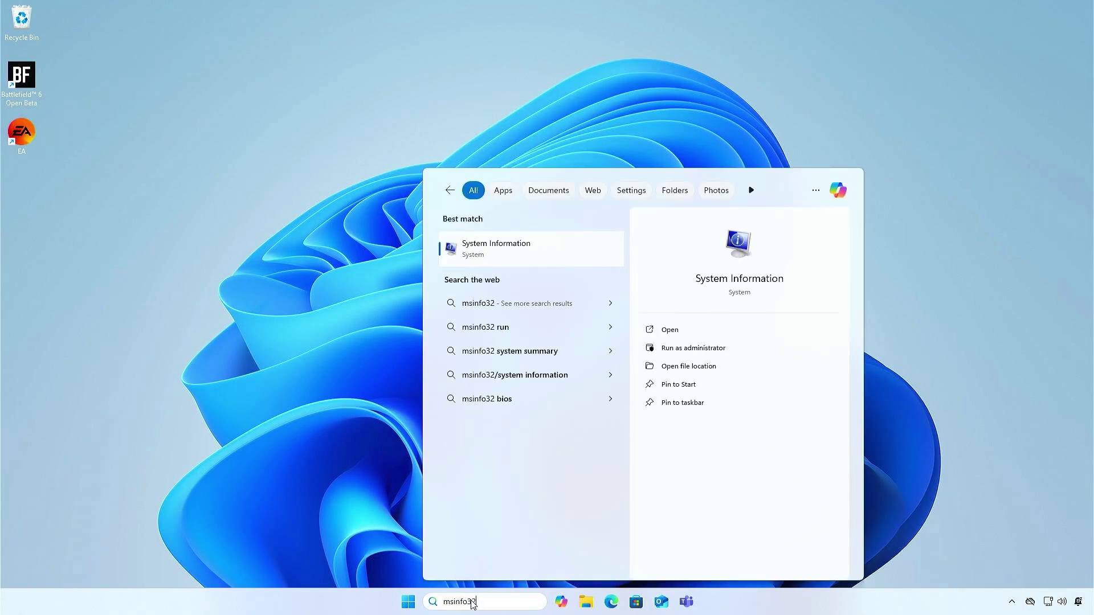
left_click(545, 259)
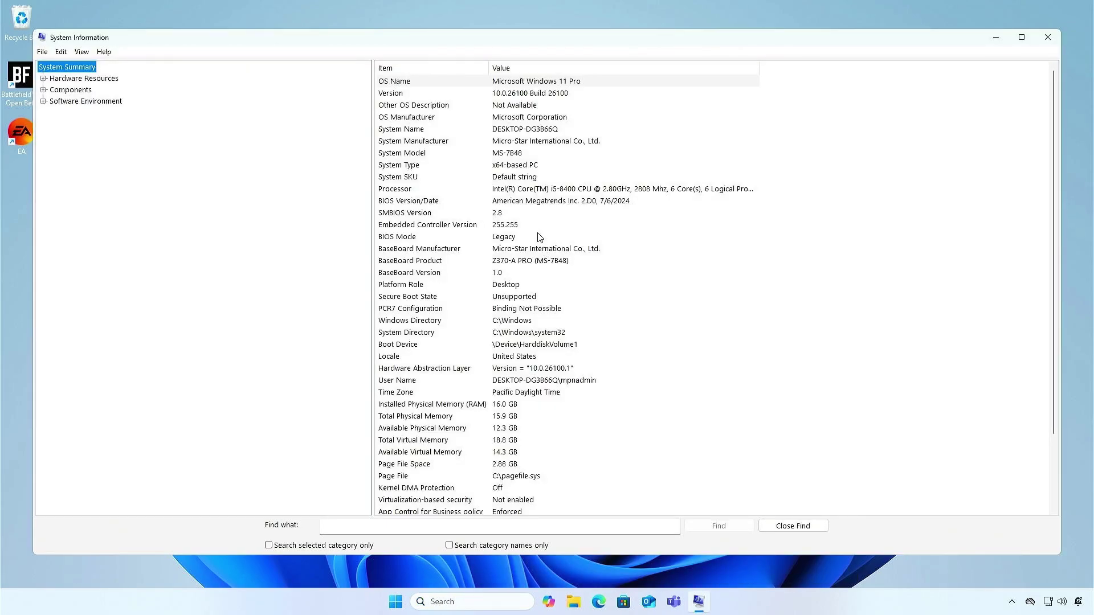
left_click(537, 237)
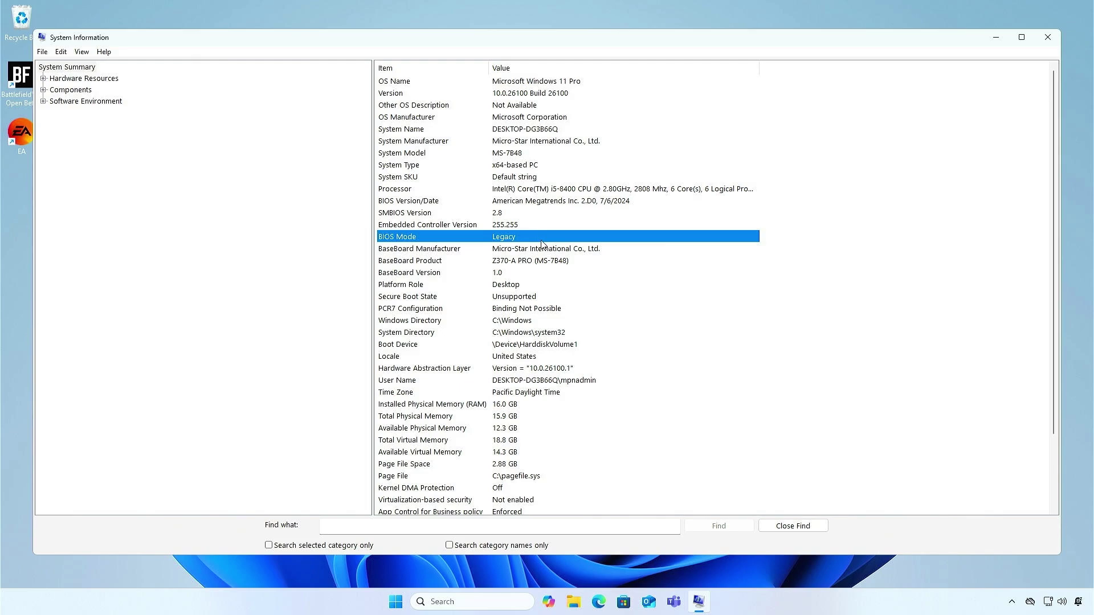
left_click(572, 297)
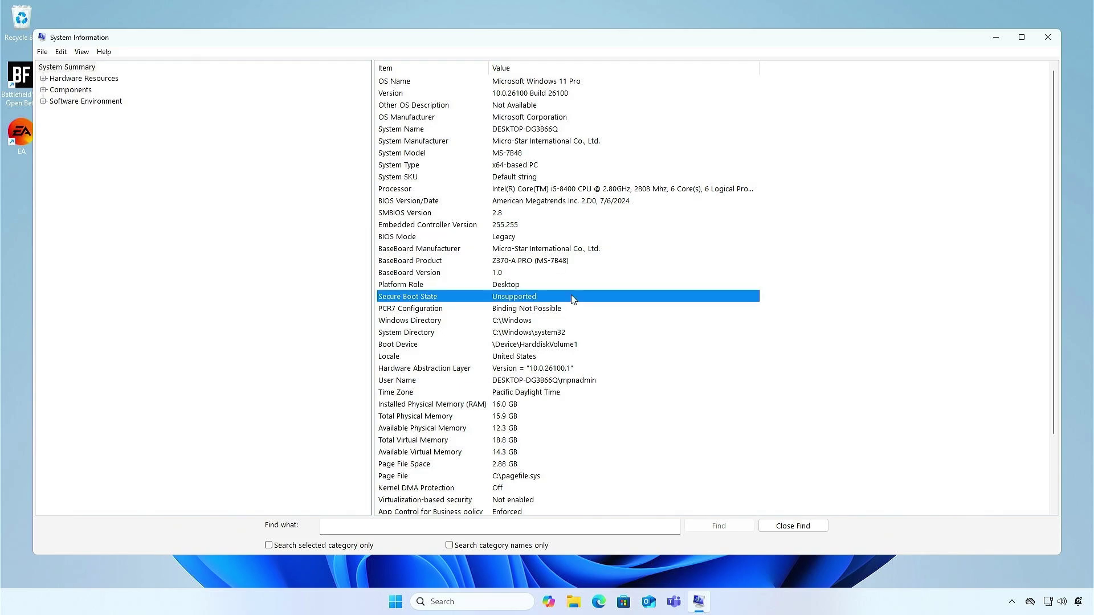
left_click(1046, 38)
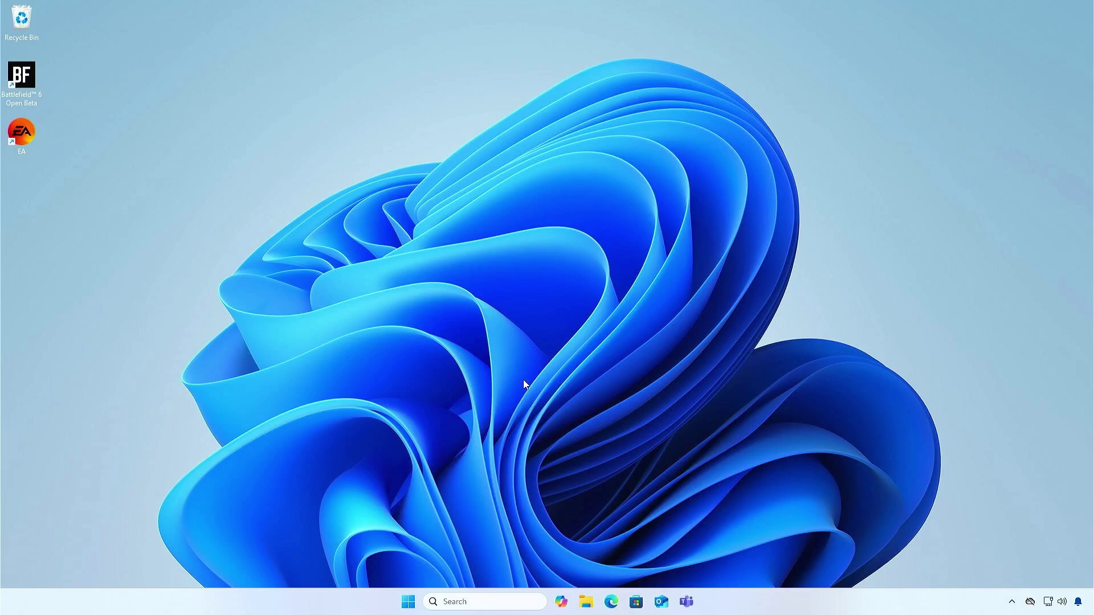
Quit Microsoft Teams and the EA app from the hidden tray icons.
left_click(1013, 601)
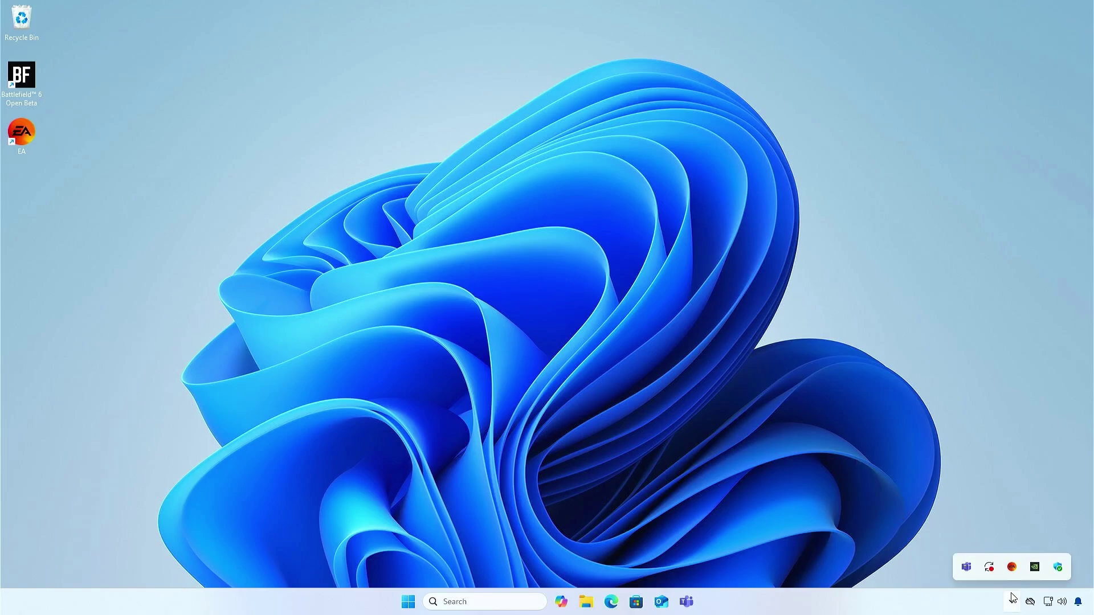
right_click(966, 566)
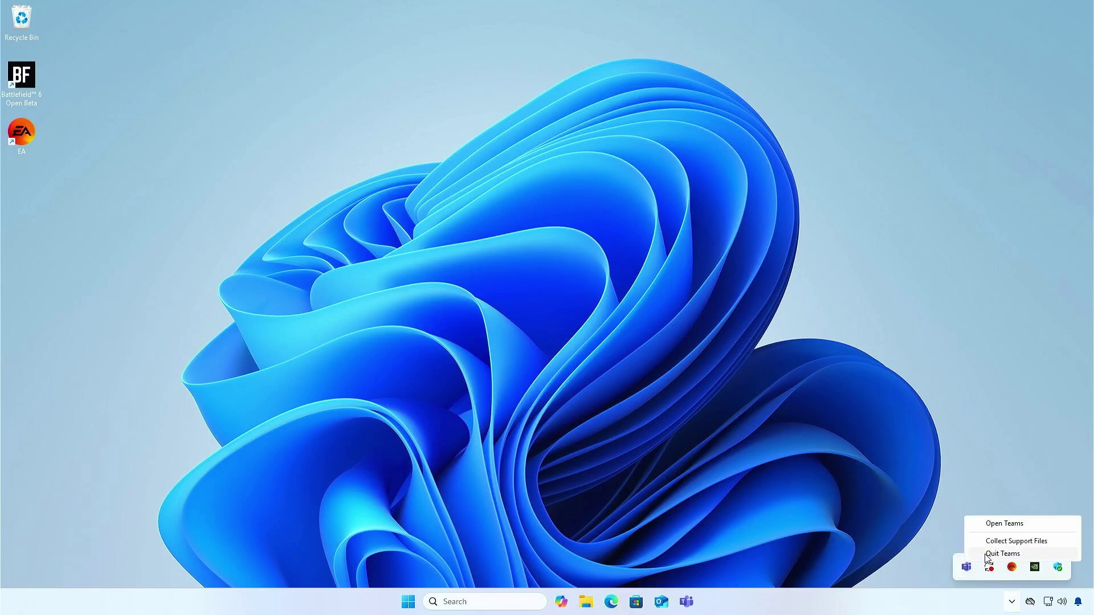
left_click(984, 552)
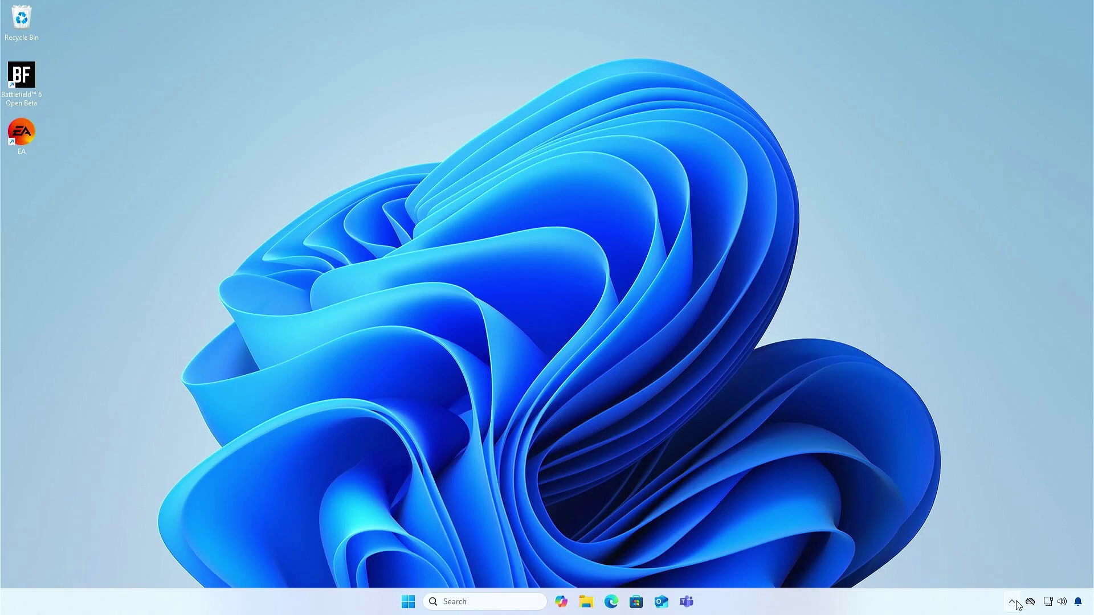
left_click(1012, 602)
right_click(1004, 571)
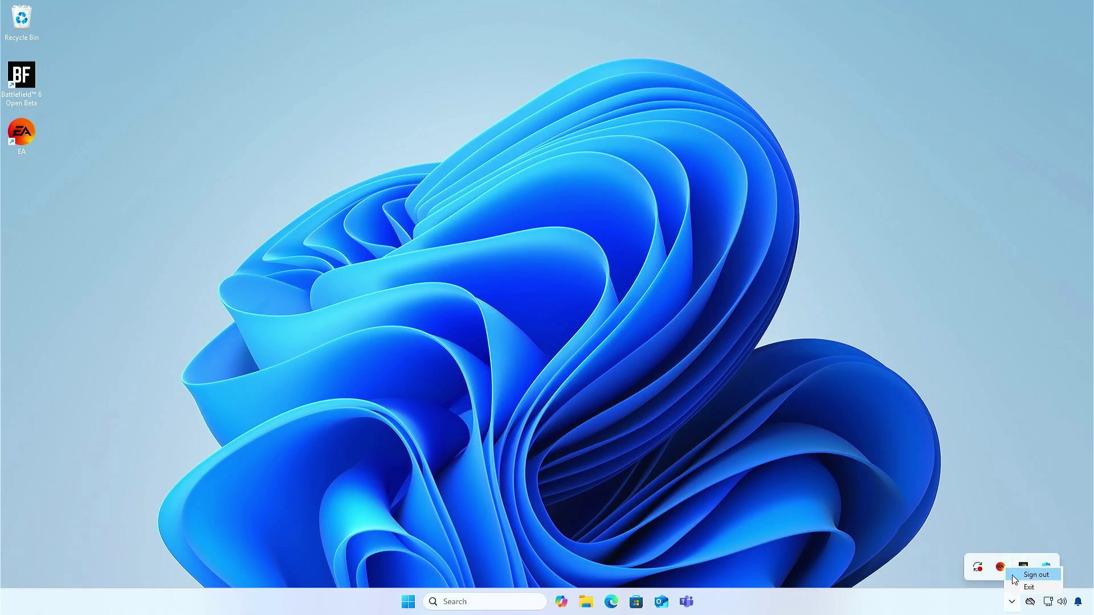
left_click(1022, 587)
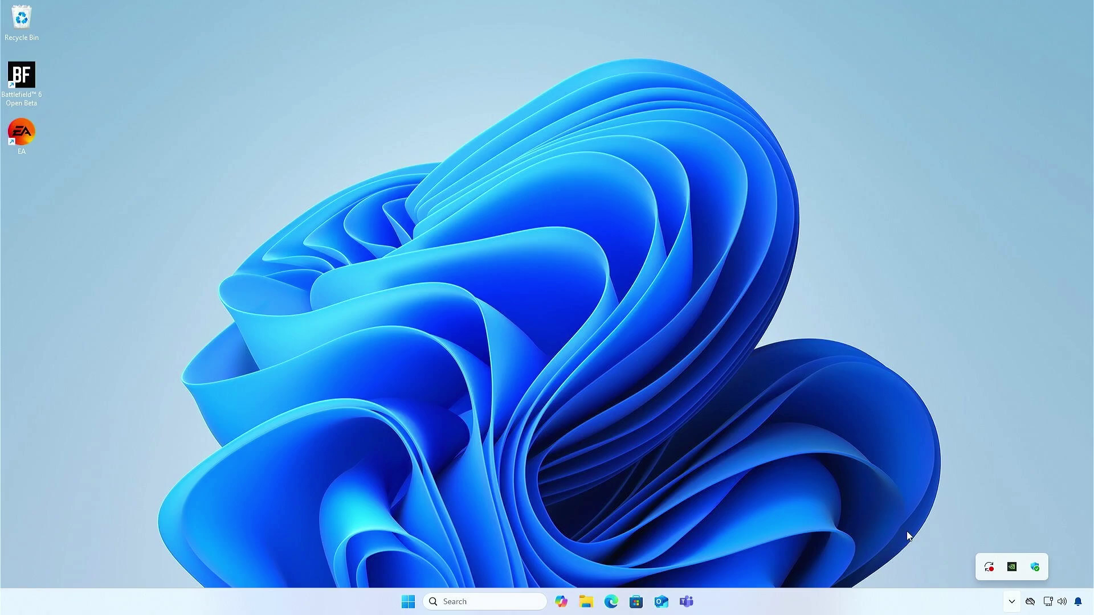
left_click(908, 536)
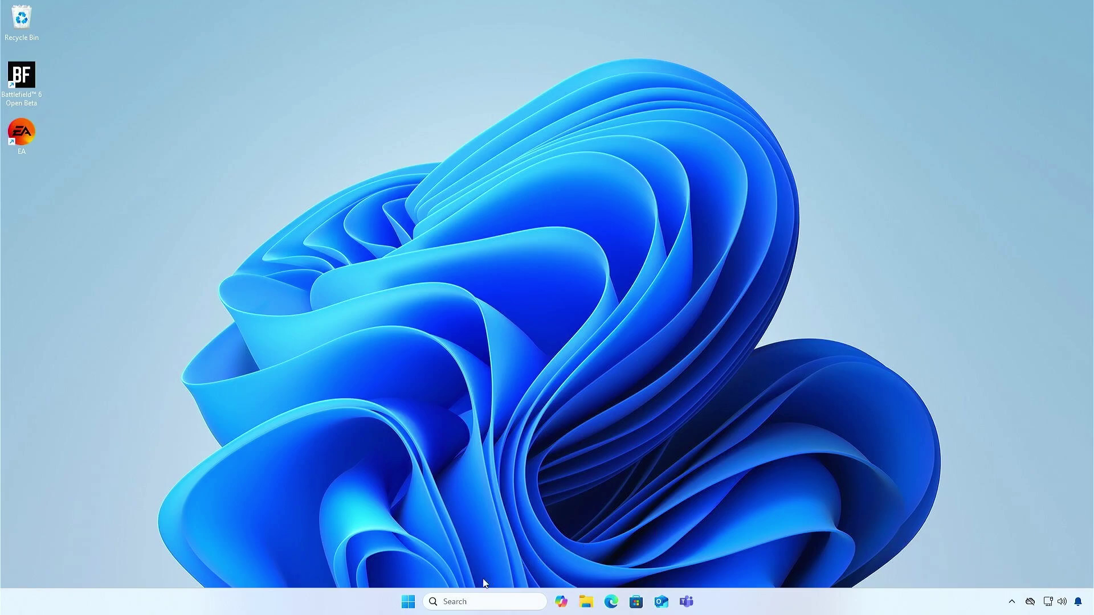
Open an administrator PowerShell and run the mbr2gpt disk validation check.
right_click(407, 607)
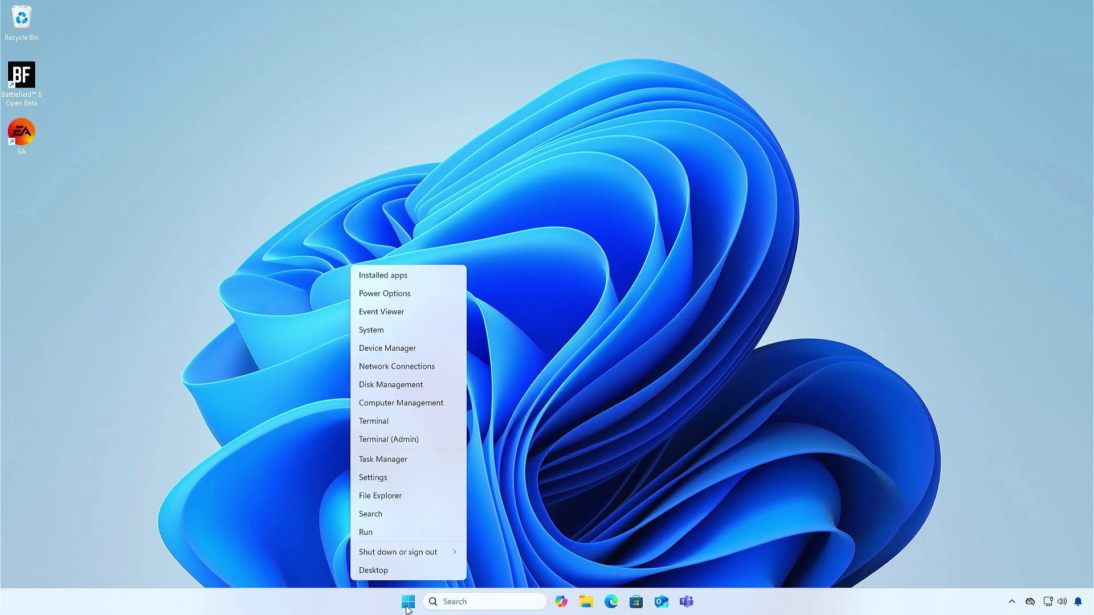
left_click(427, 439)
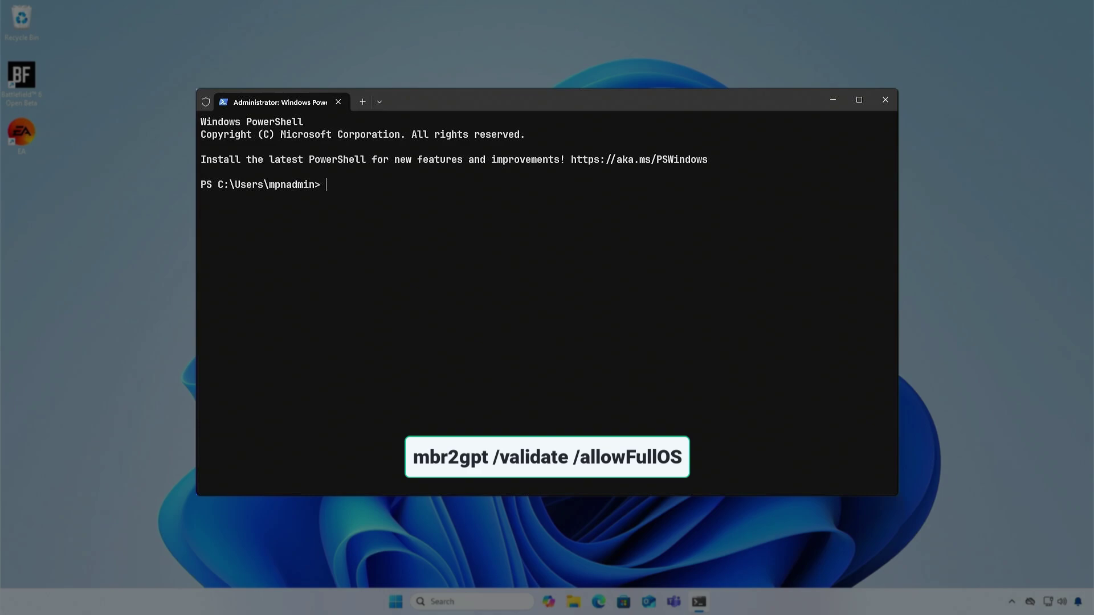
type("mbr2gpt /validate /allowFullOS")
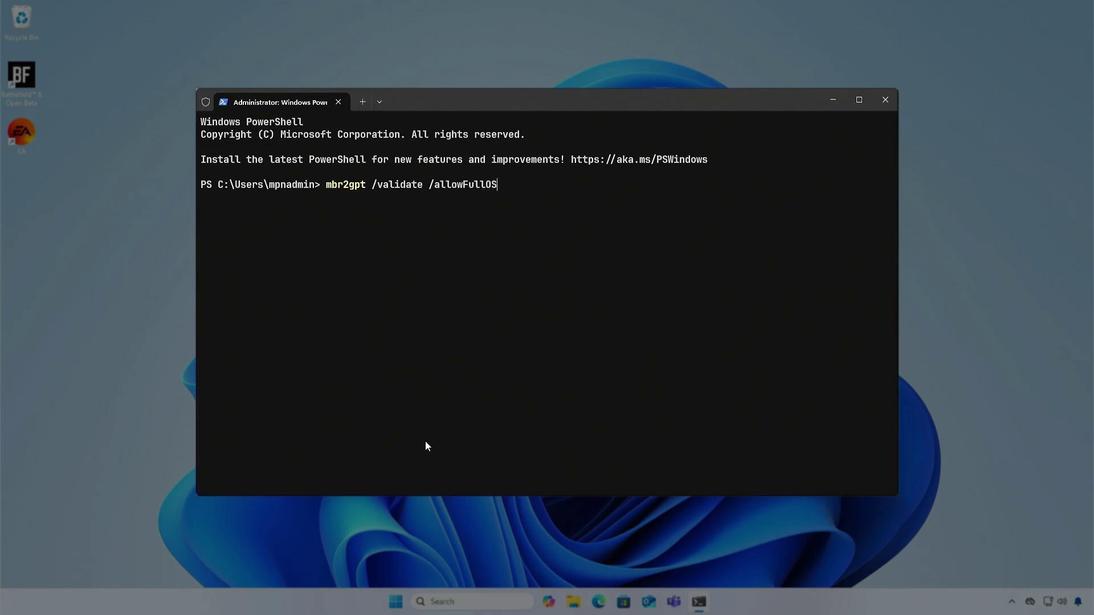
key("Return")
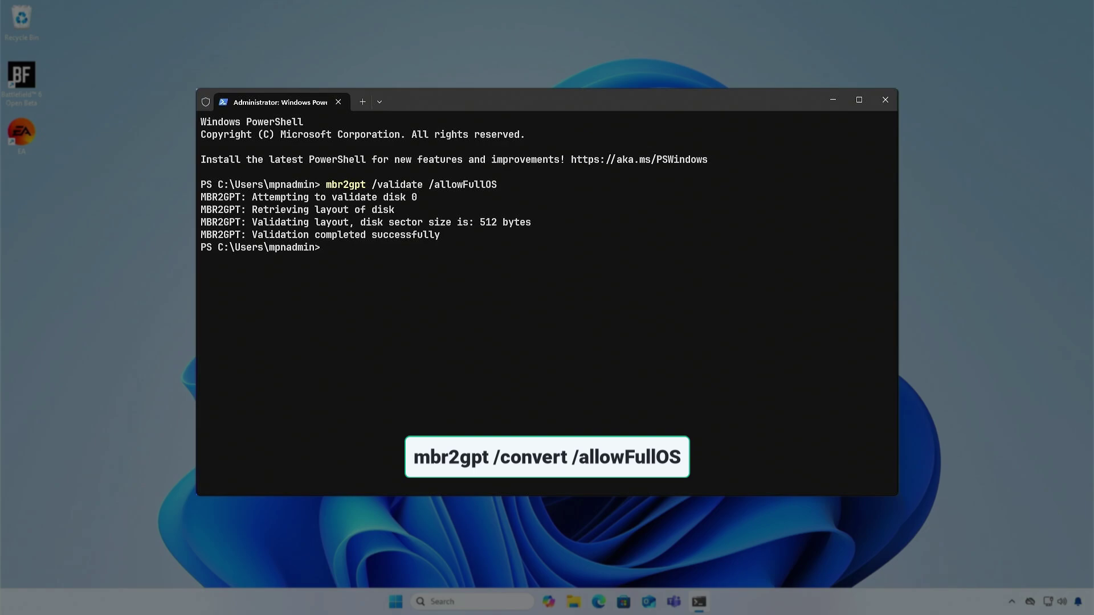
key("Return")
Convert disk 0 to GPT with mbr2gpt /convert /allowFullOS, then minimize the terminal.
key("Up")
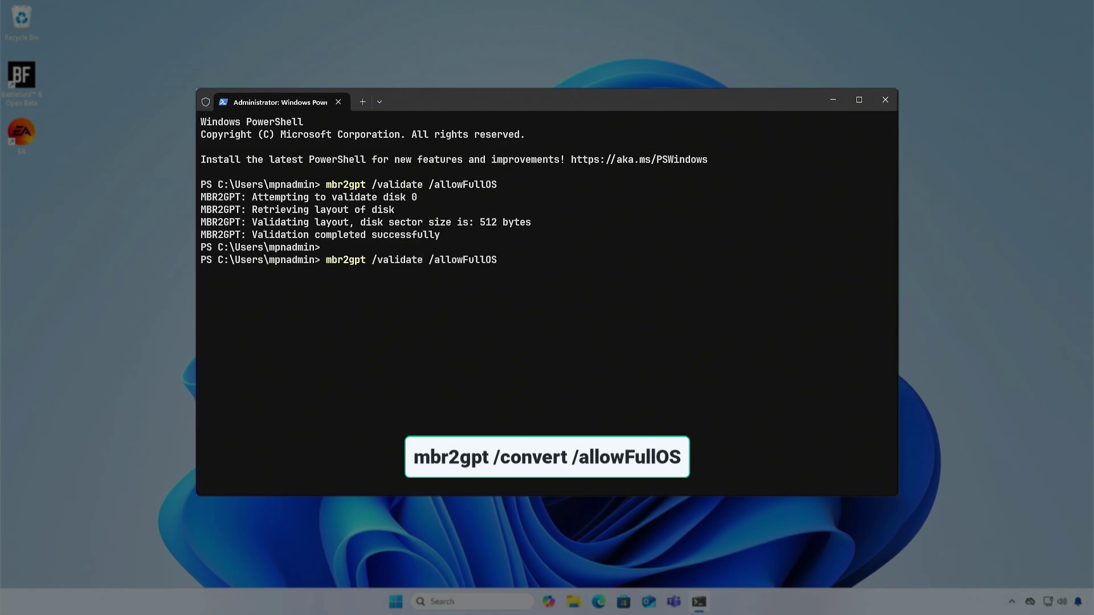
key("BackSpace")
key("BackSpace")
key("BackSpace")
key("BackSpace")
key("BackSpace")
key("BackSpace")
key("BackSpace")
key("BackSpace")
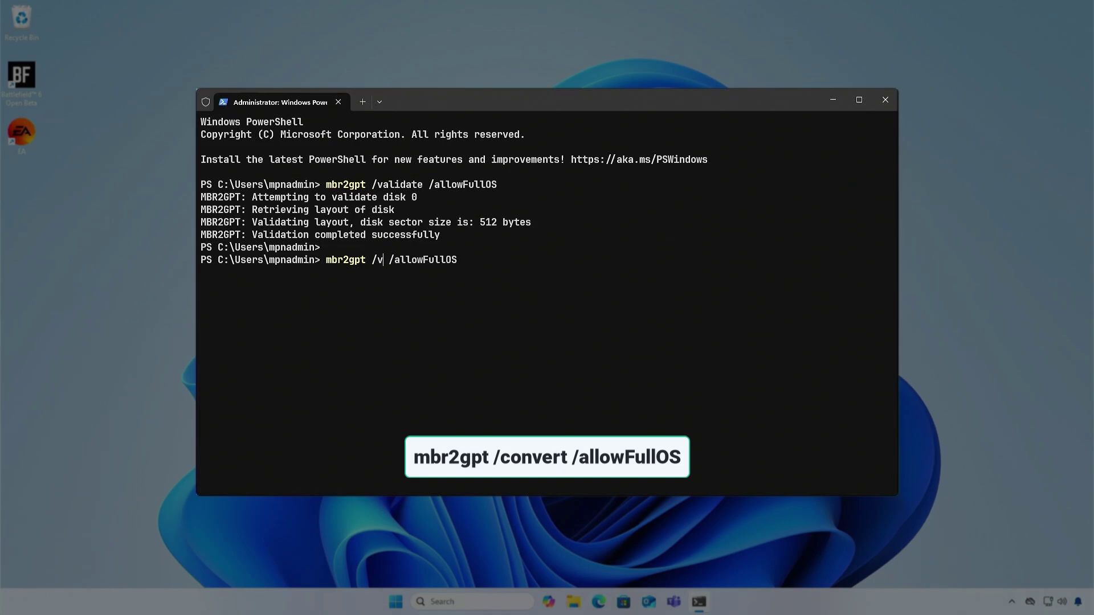
type("conver")
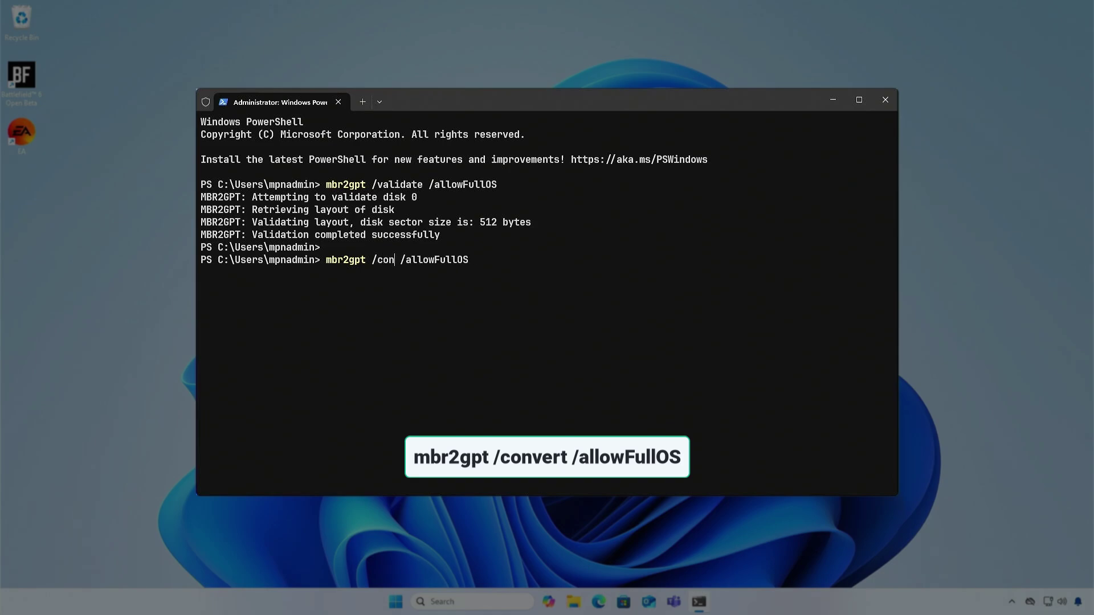
type("t")
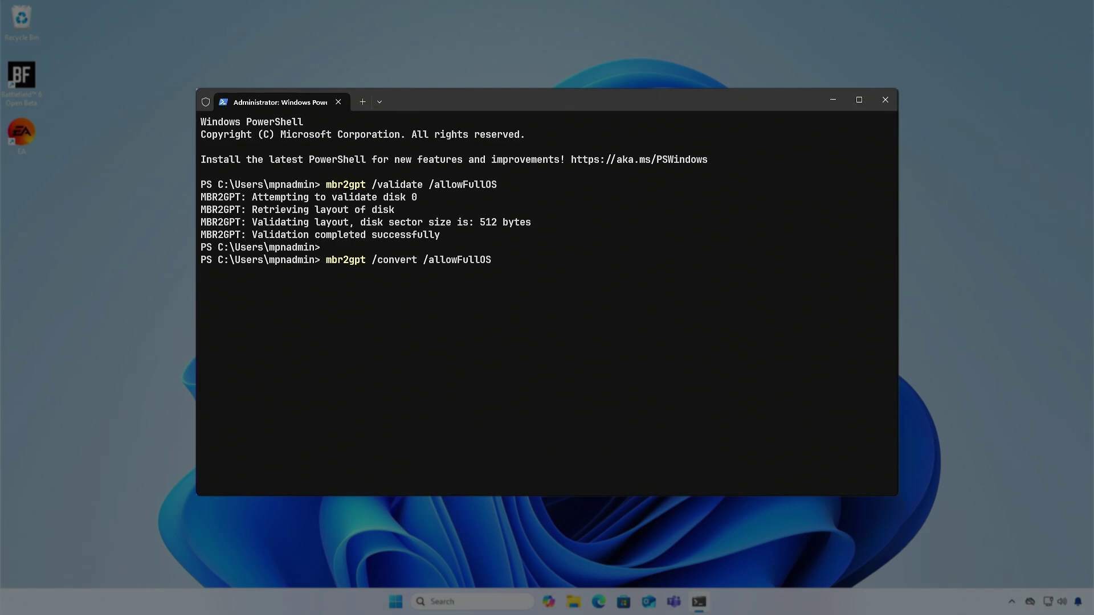
key("Return")
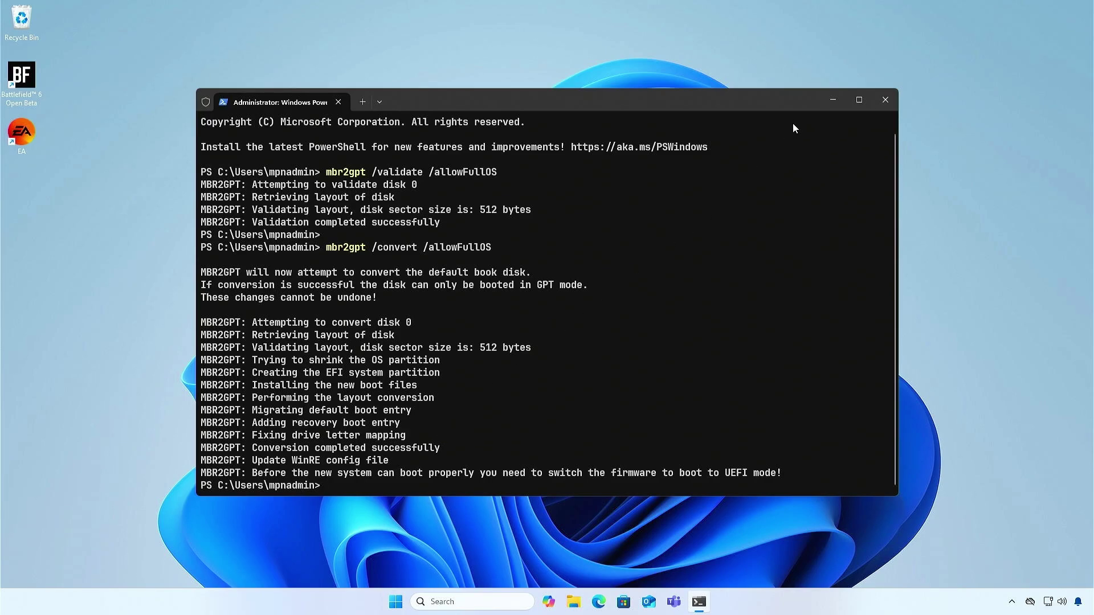
left_click(826, 101)
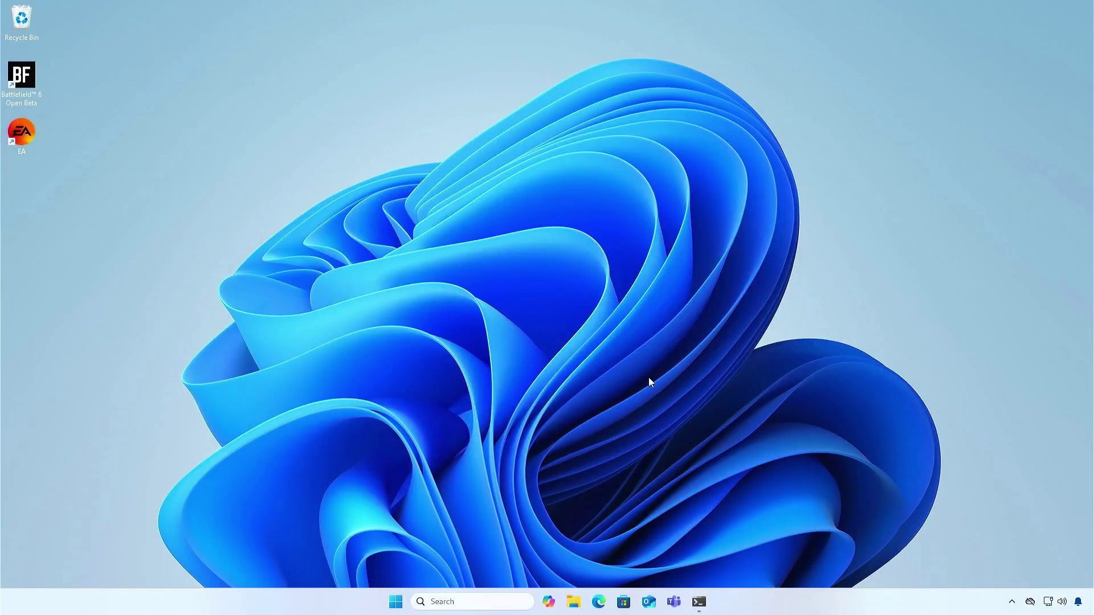
right_click(398, 603)
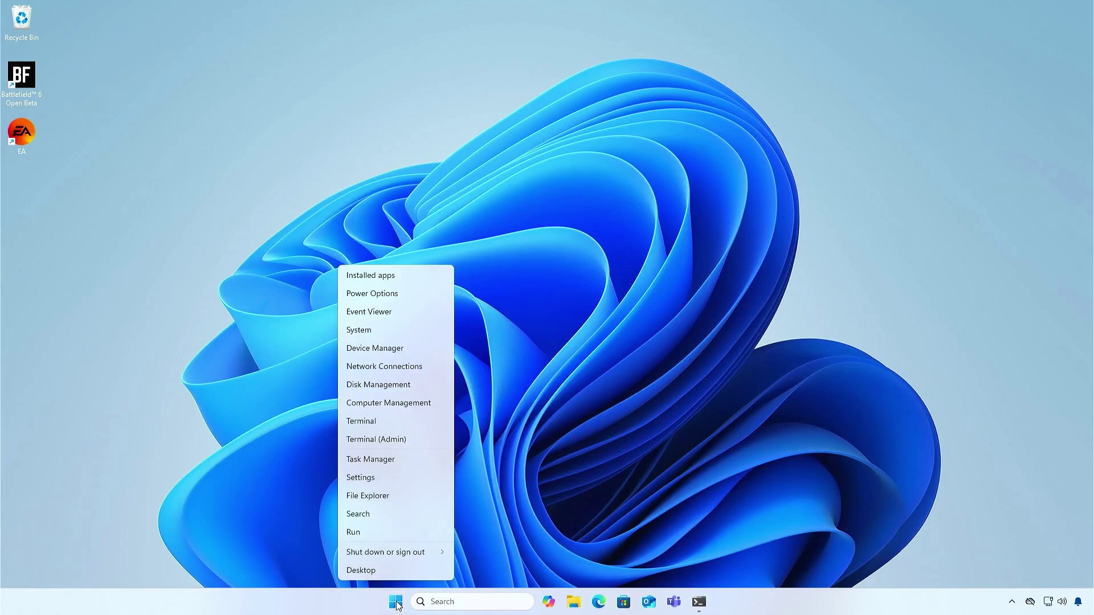
left_click(410, 385)
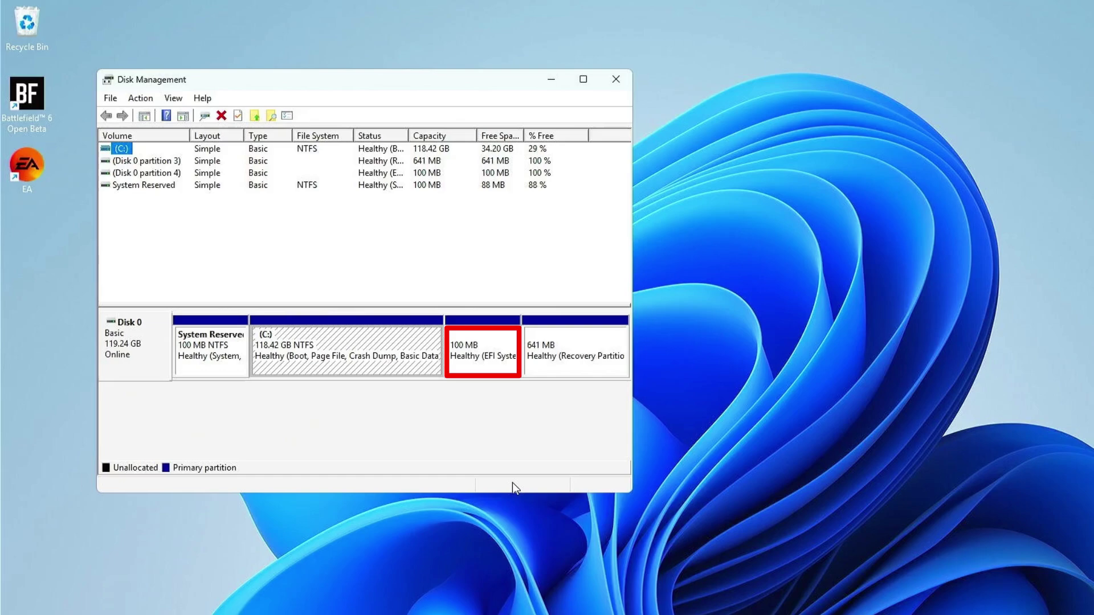
right_click(158, 340)
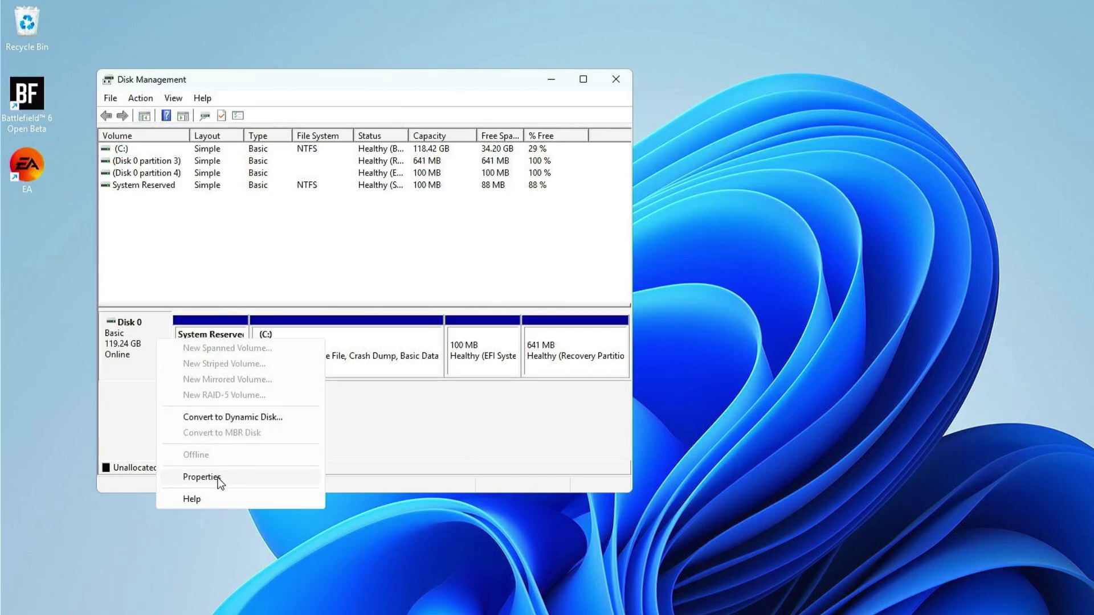
left_click(218, 477)
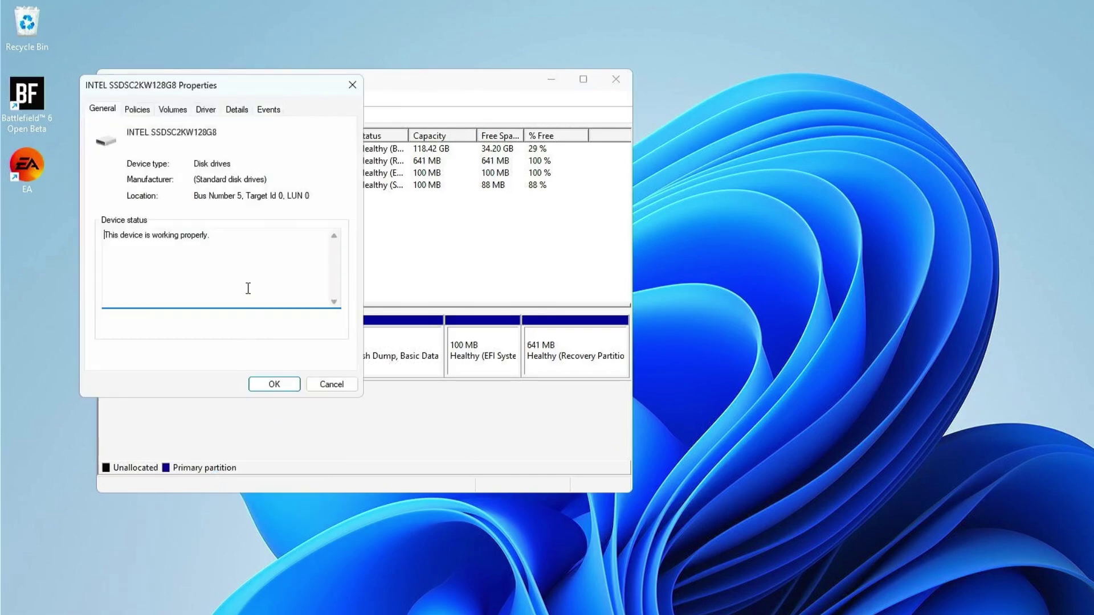
left_click(175, 109)
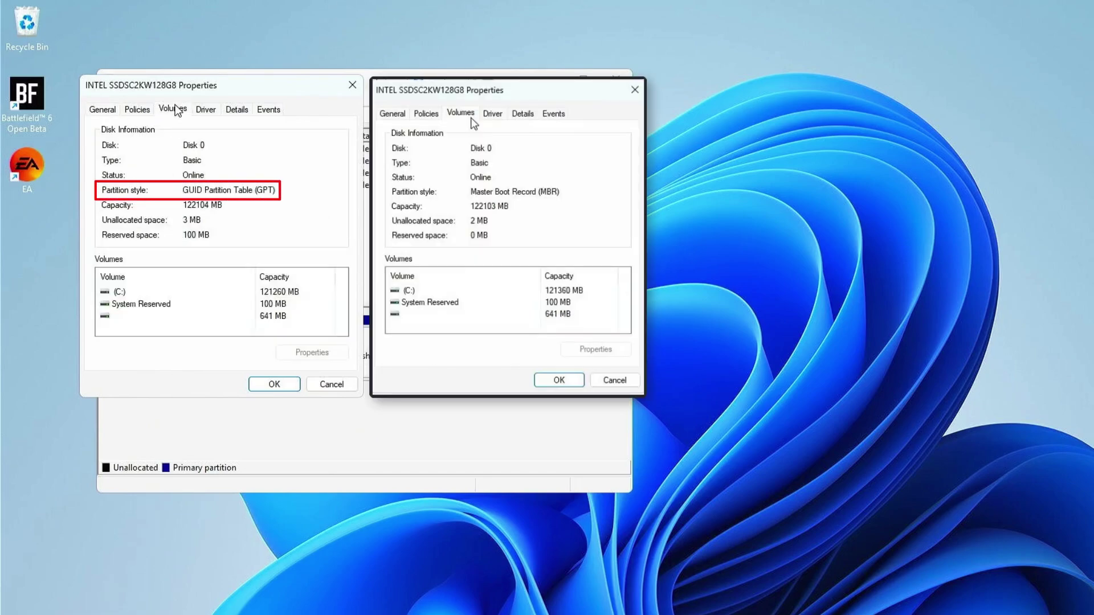
left_click(352, 85)
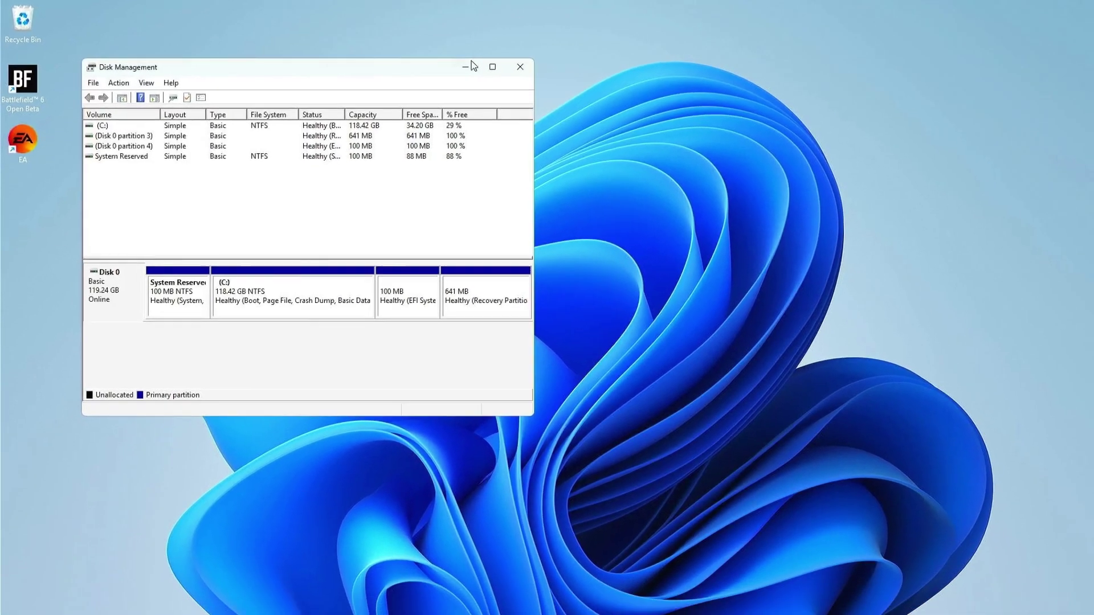
left_click(519, 67)
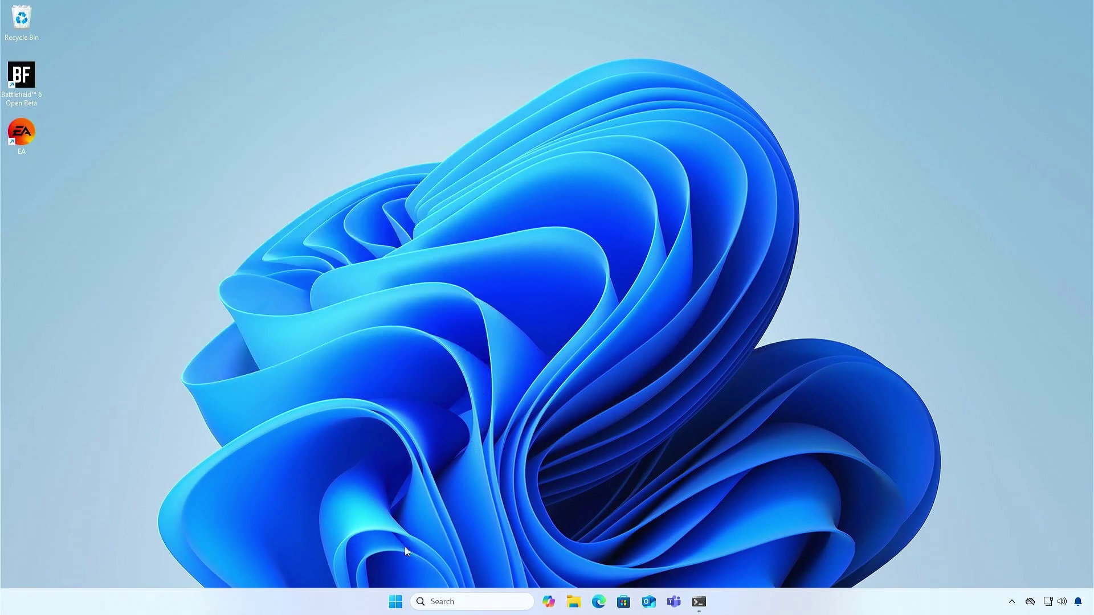
Restart into the BIOS and go to Settings > Advanced > Windows OS Configuration.
left_click(397, 602)
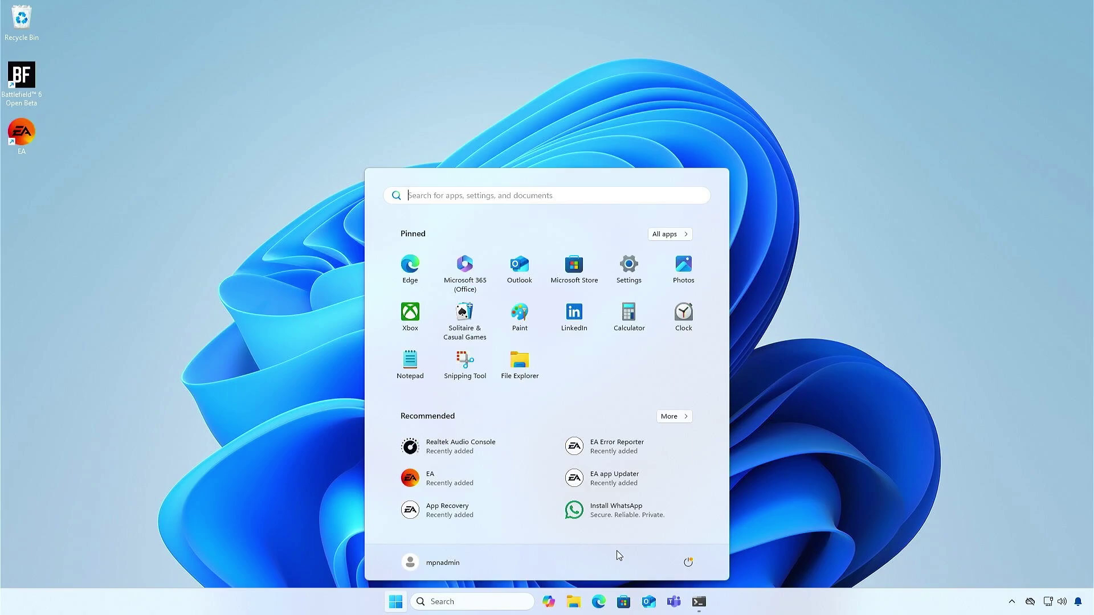
left_click(687, 563)
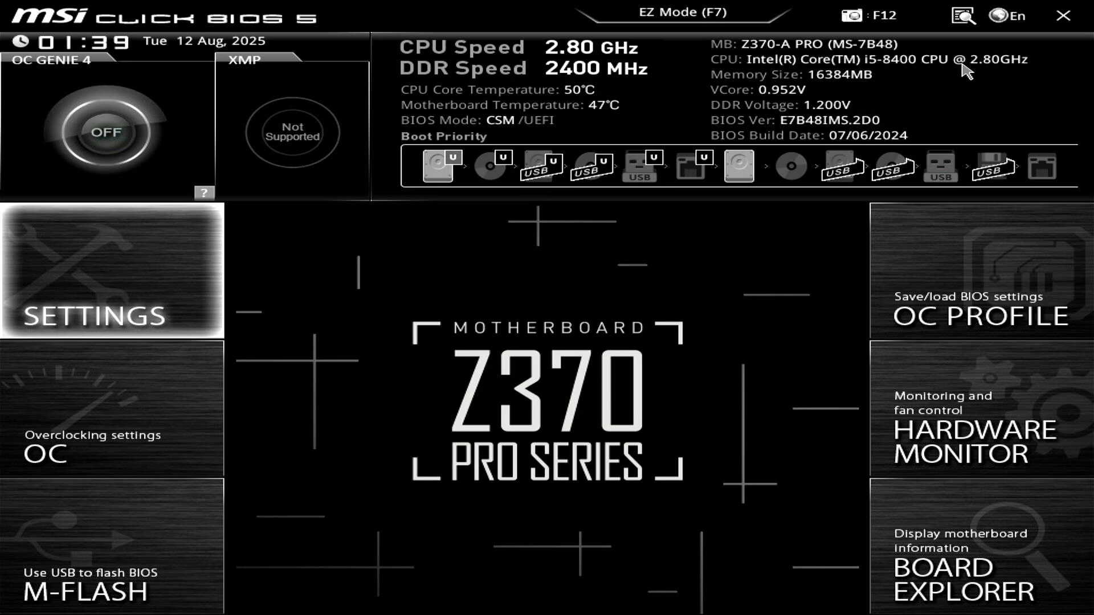
left_click(150, 263)
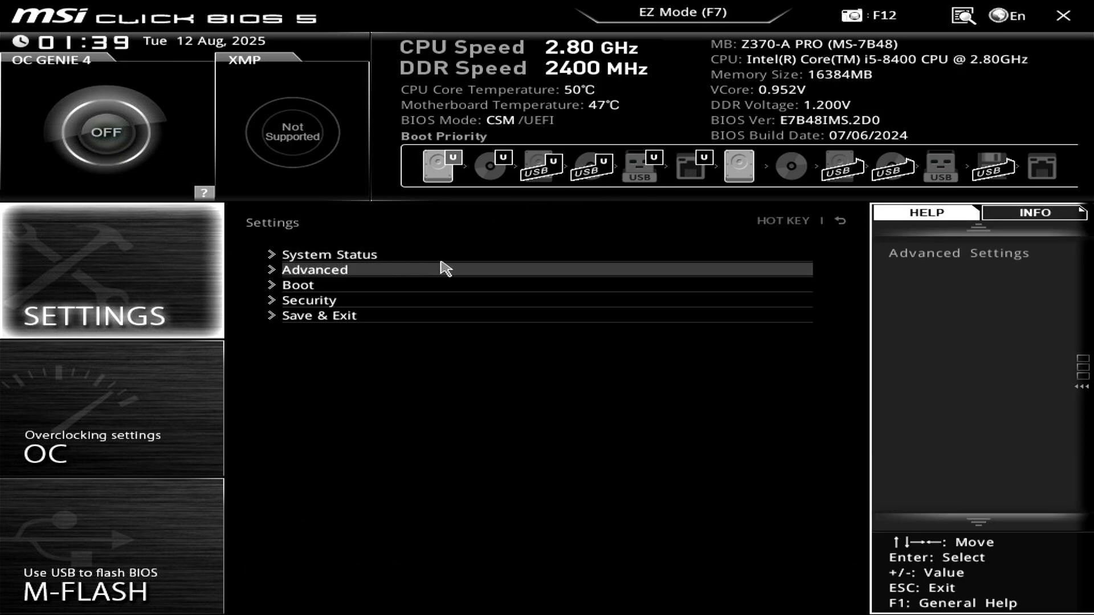
left_click(466, 275)
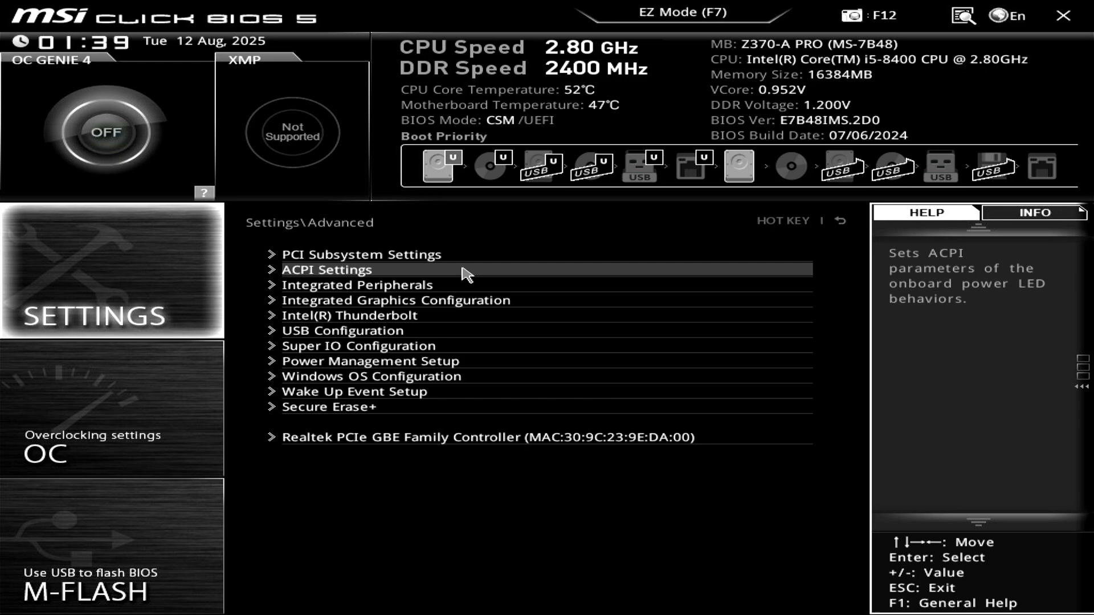
left_click(516, 380)
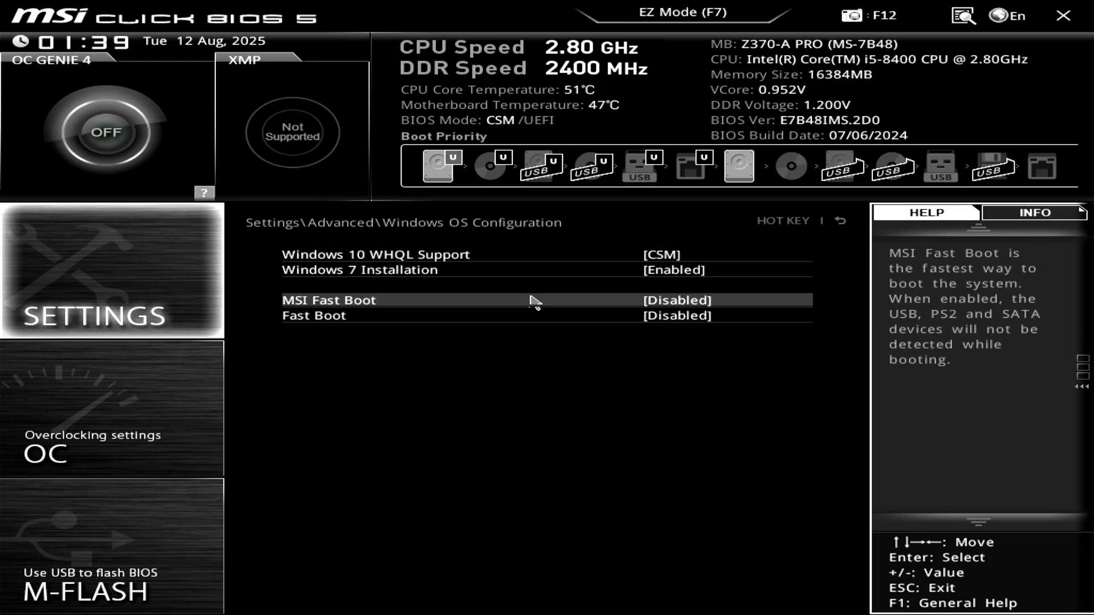
Switch Windows 10 WHQL Support from CSM to UEFI and save on exit.
left_click(516, 256)
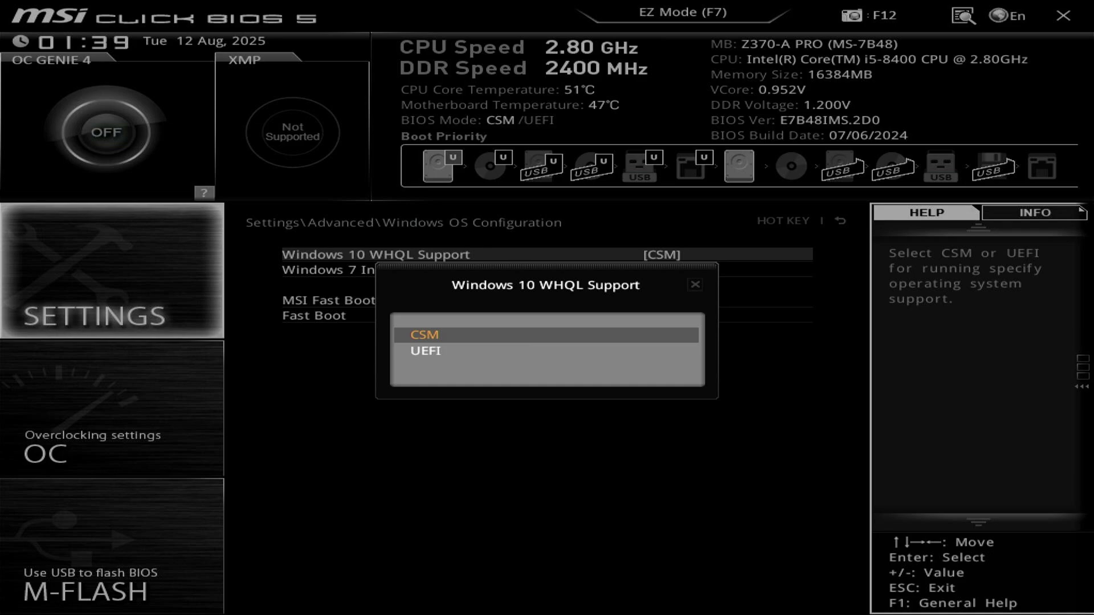
left_click(507, 351)
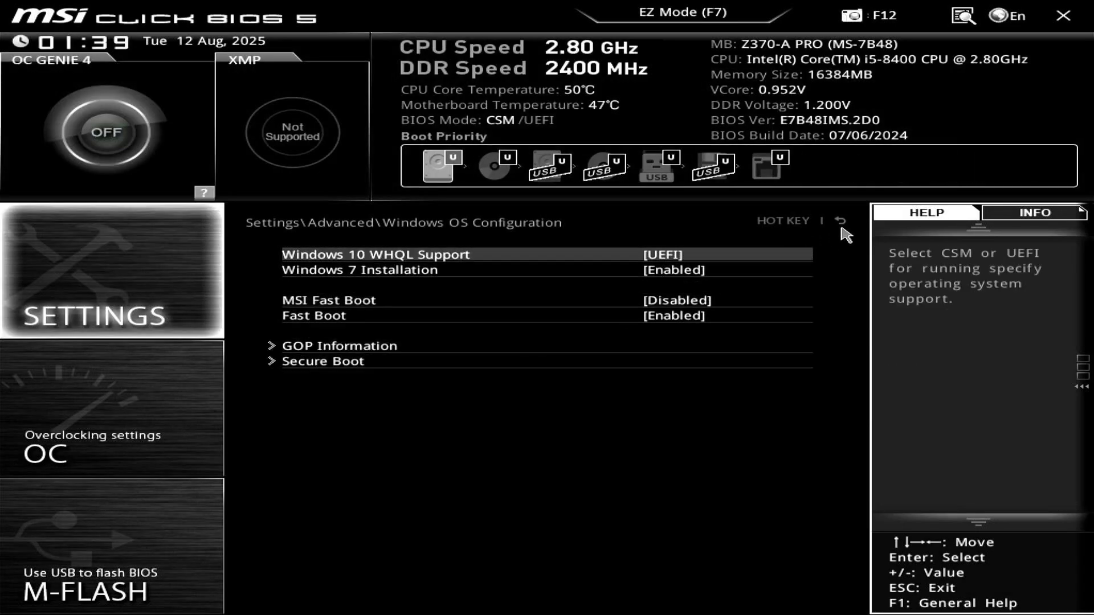
left_click(1063, 15)
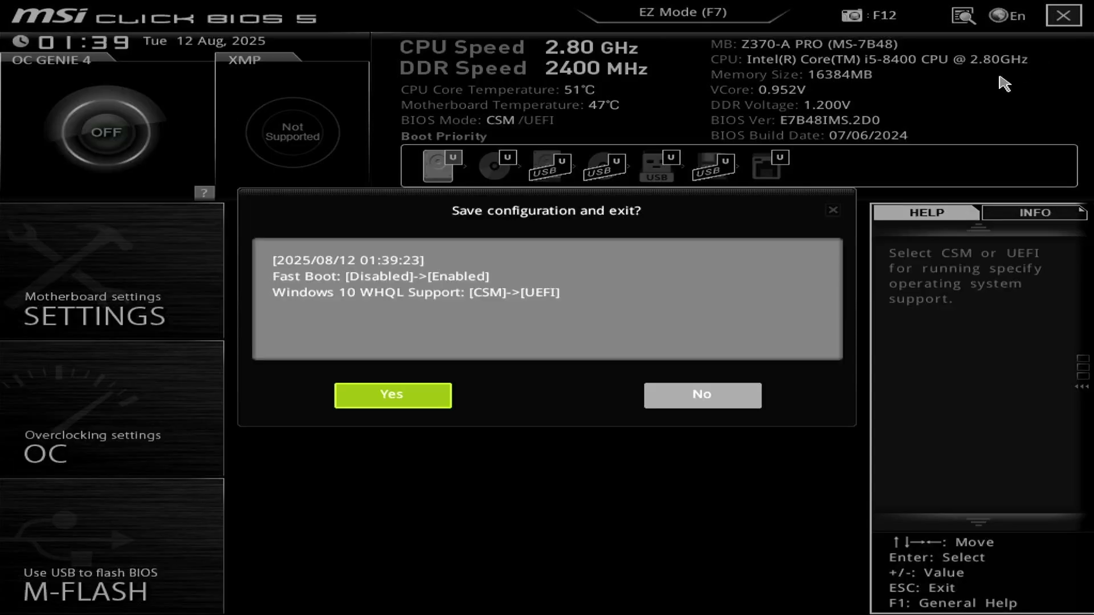
left_click(419, 401)
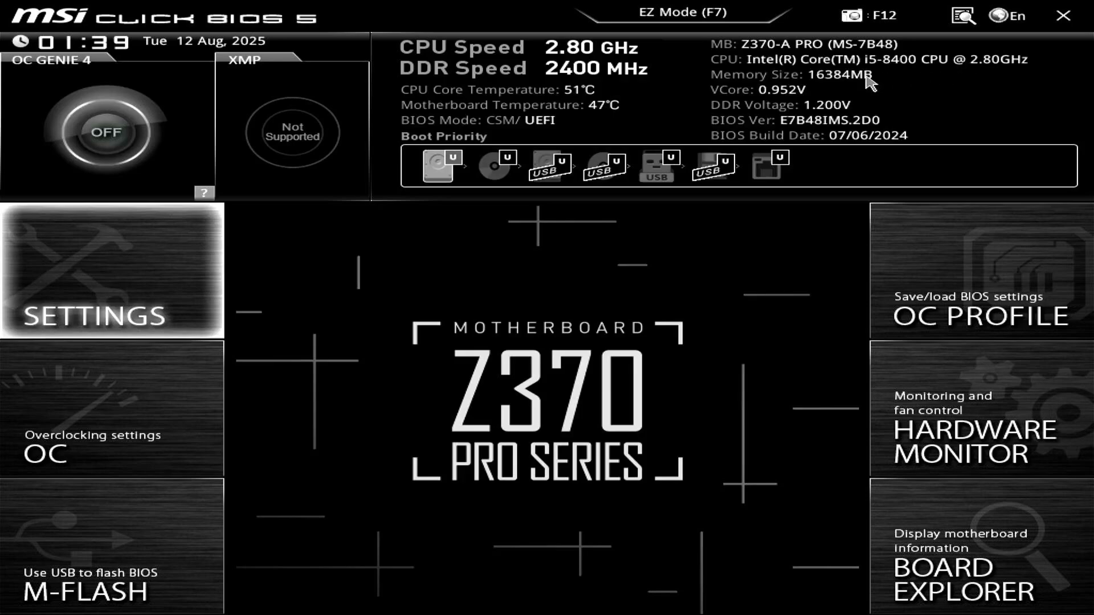
Set Secure Boot Support to Enabled under Windows OS Configuration > Secure Boot and save.
left_click(142, 259)
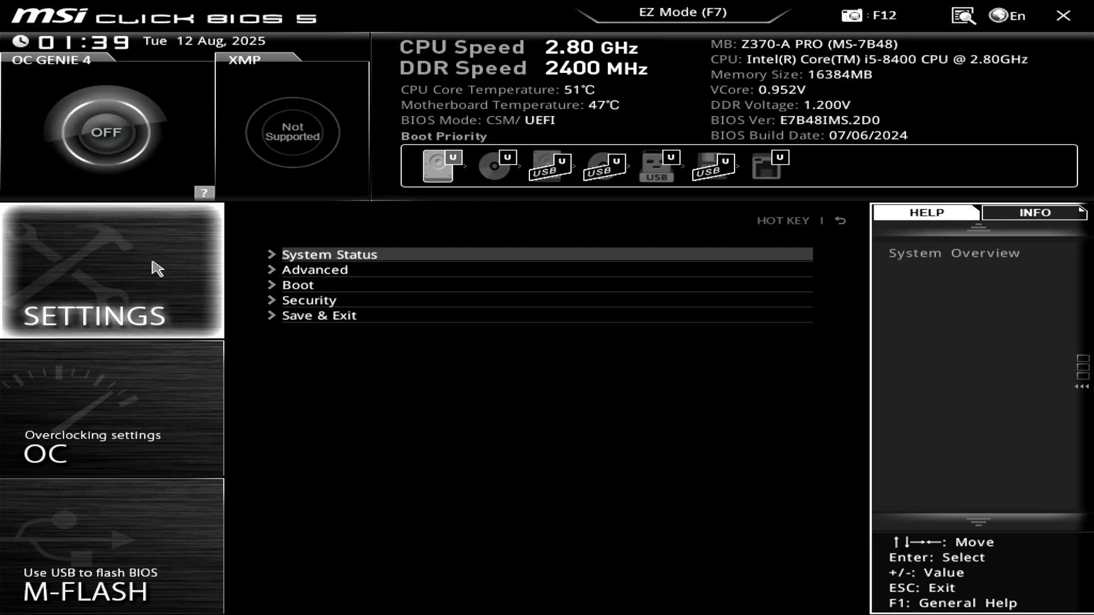
left_click(494, 274)
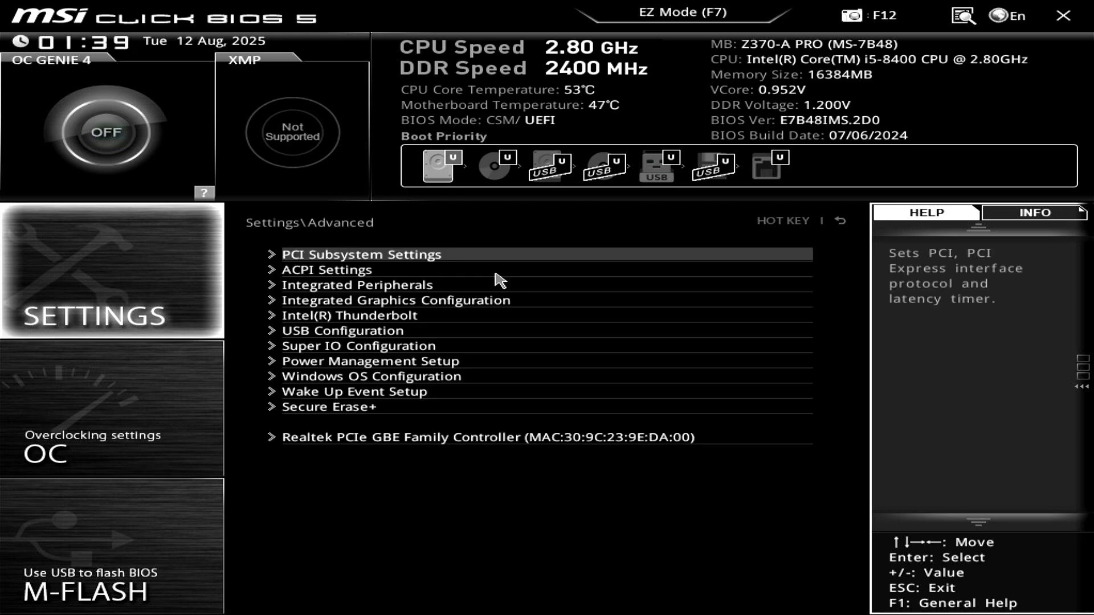
left_click(491, 377)
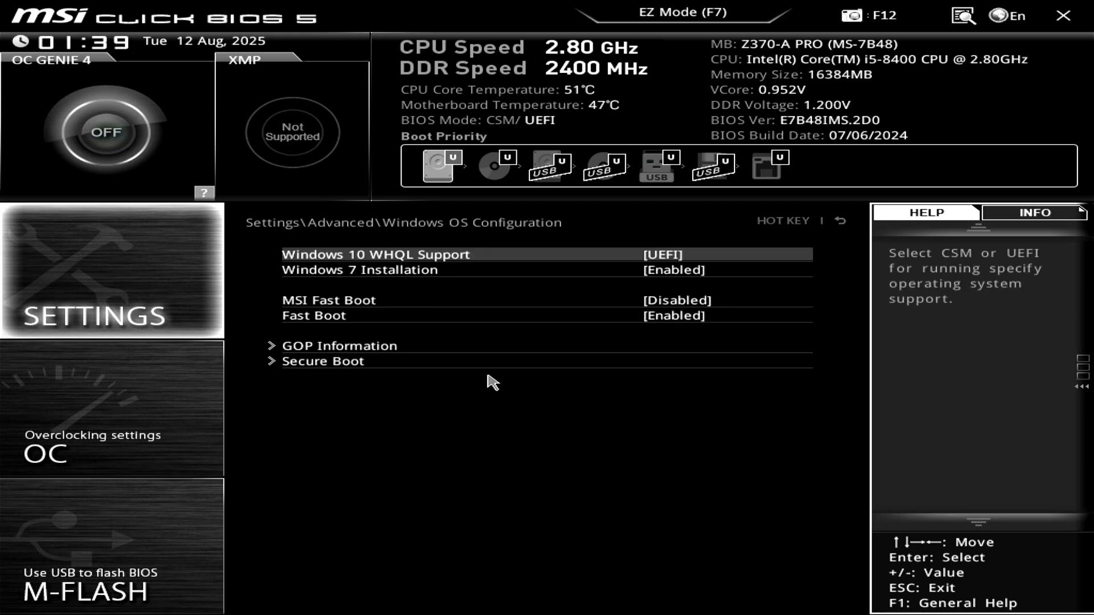
left_click(536, 367)
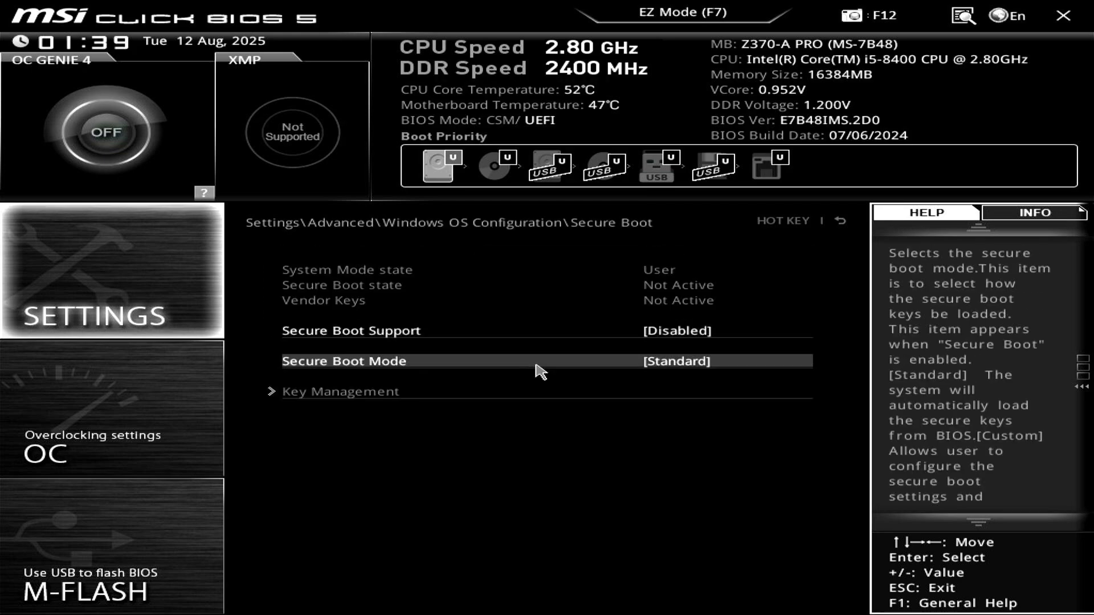
left_click(598, 337)
left_click(592, 352)
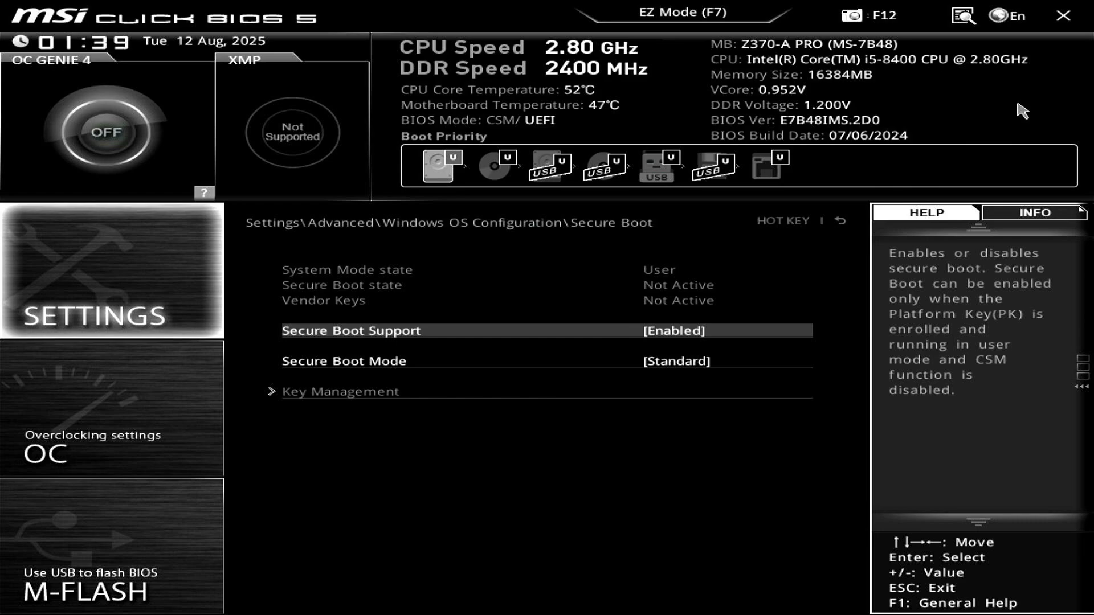
left_click(1063, 20)
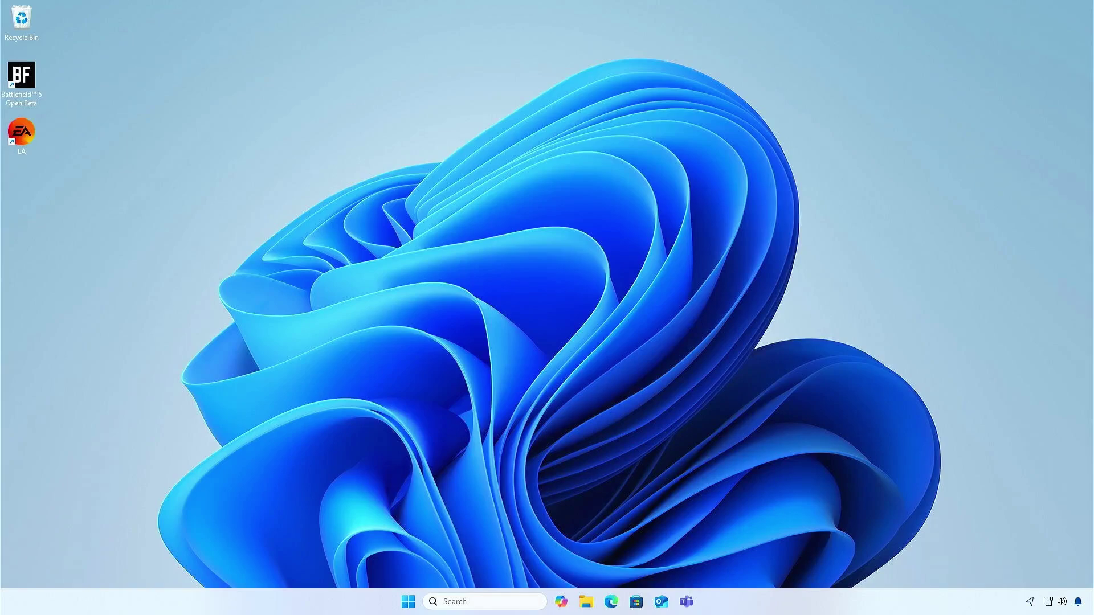
Launch System Information via msinfo32 and confirm BIOS Mode UEFI and Secure Boot State On.
left_click(485, 601)
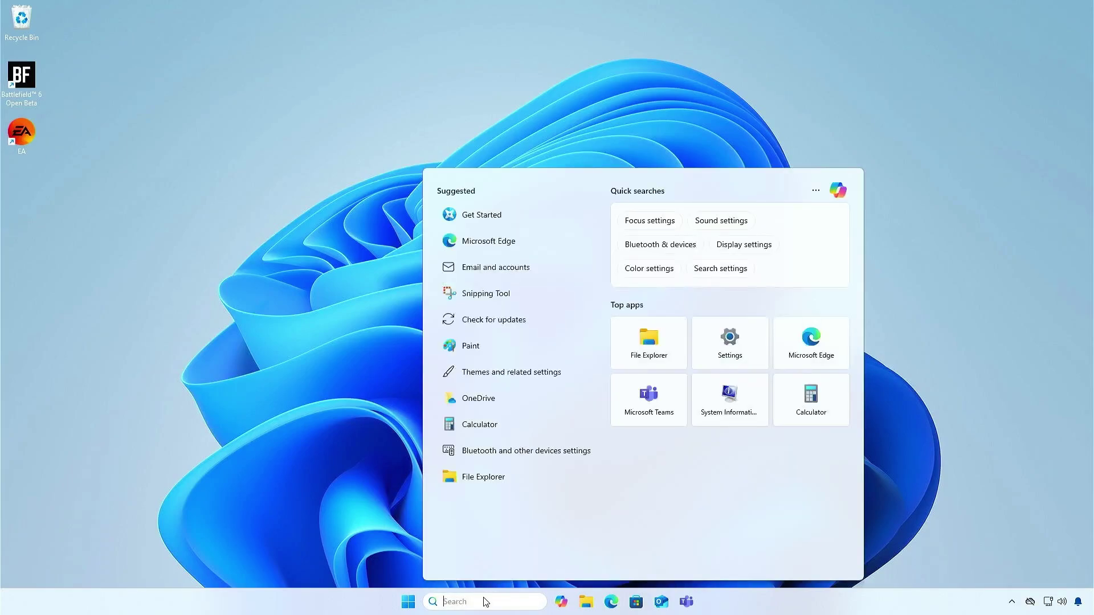
type("msinfo32")
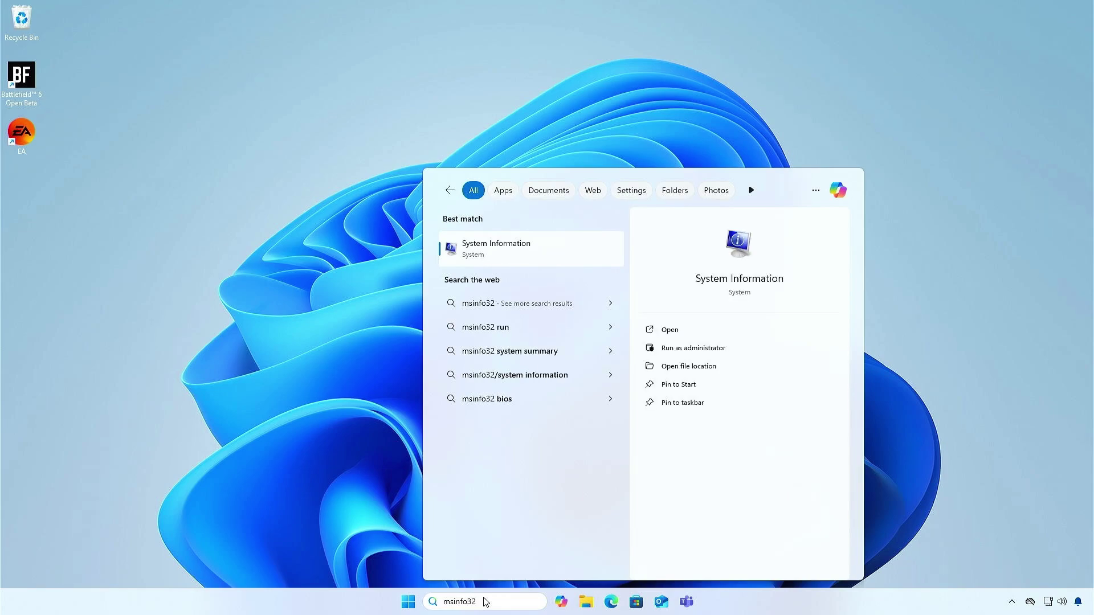
key("Return")
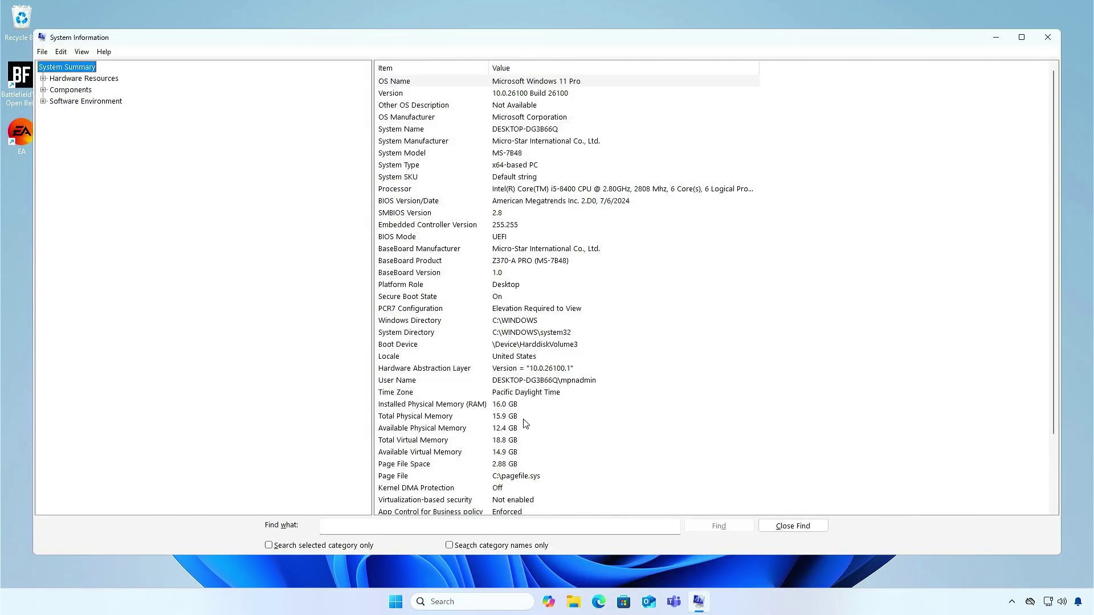
left_click(538, 238)
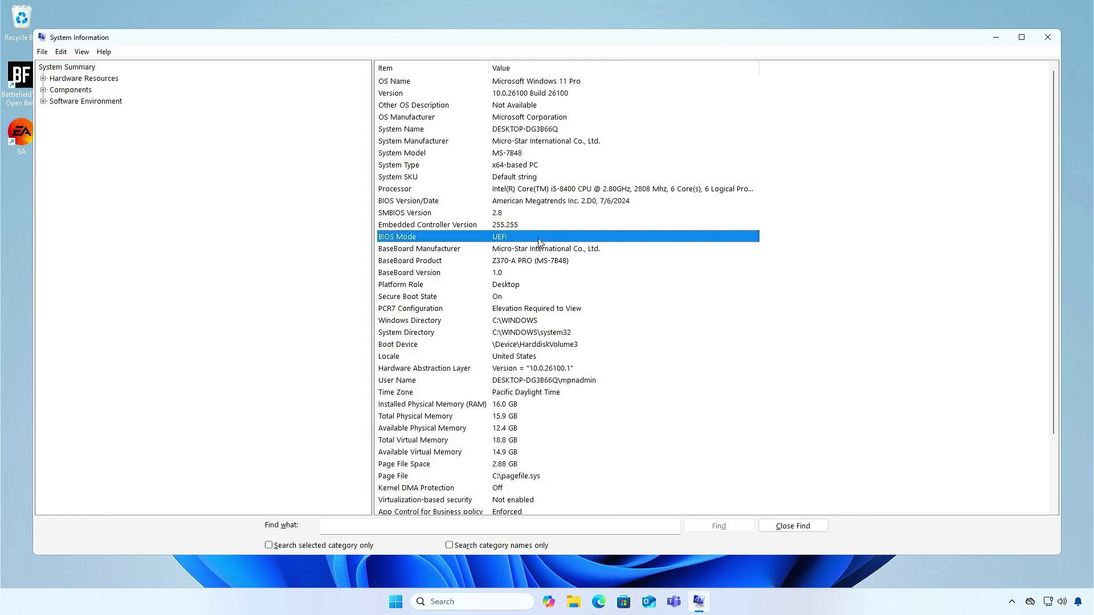